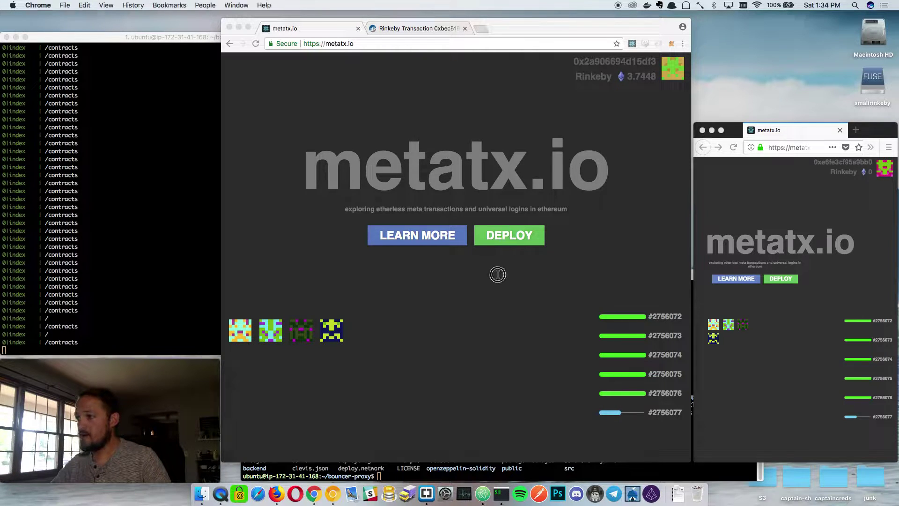
Deploy a new bouncer proxy contract, check its transaction on Etherscan, and return to metatx.io.
left_click(517, 239)
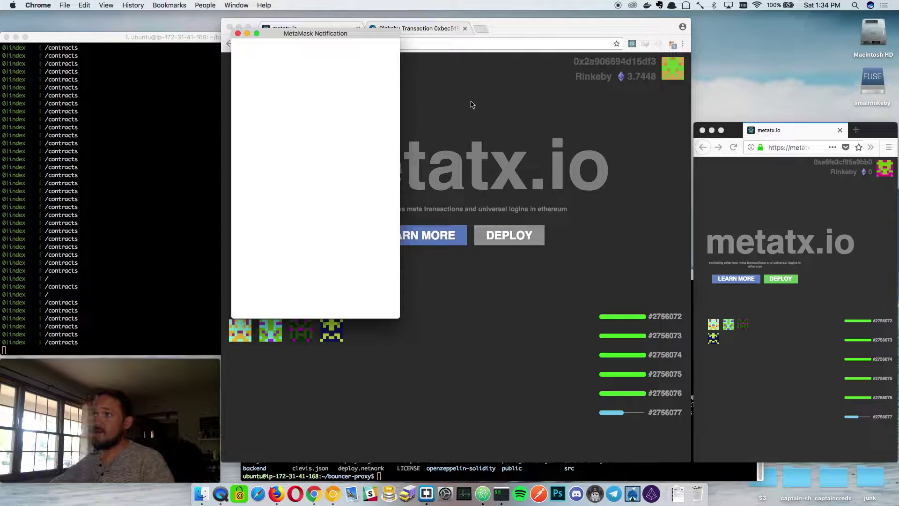
left_click(339, 212)
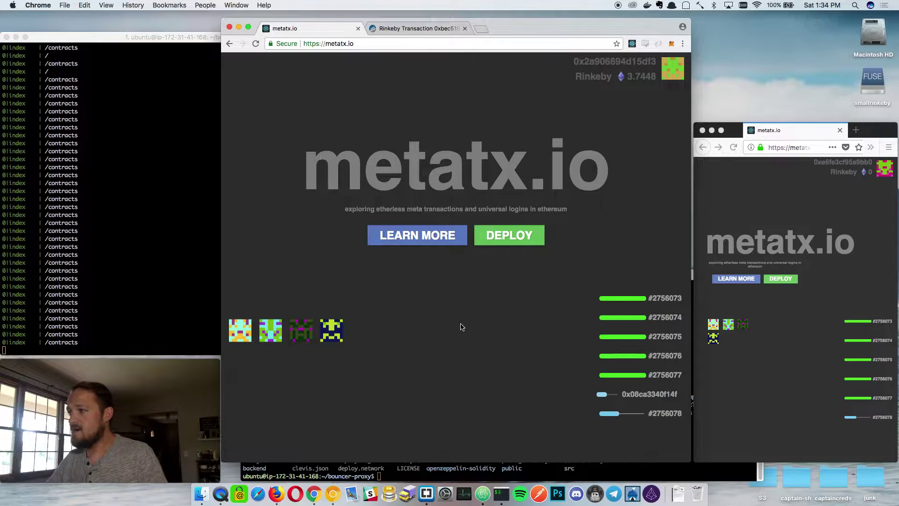
left_click(637, 396)
left_click(525, 28)
scroll(572, 249, "down", 3)
scroll(571, 248, "up", 3)
left_click(294, 29)
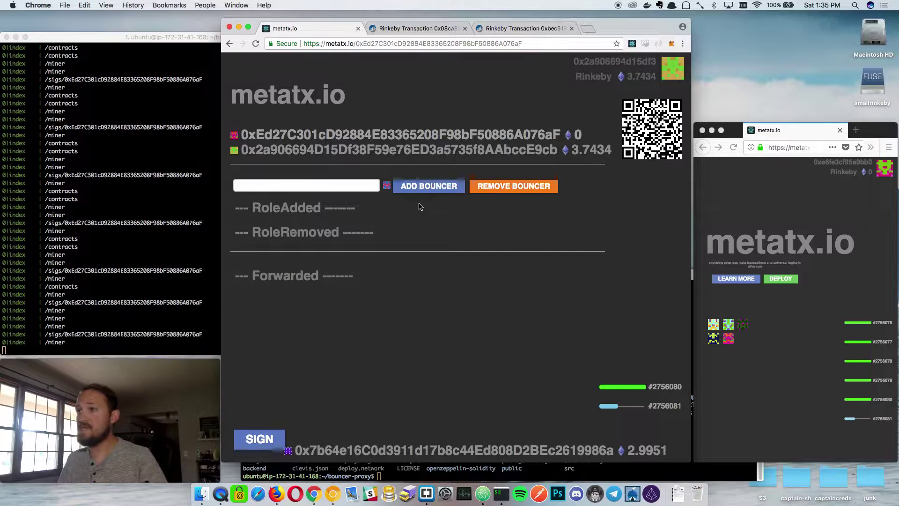
Load the new proxy's page in Firefox for the second account.
left_click(728, 340)
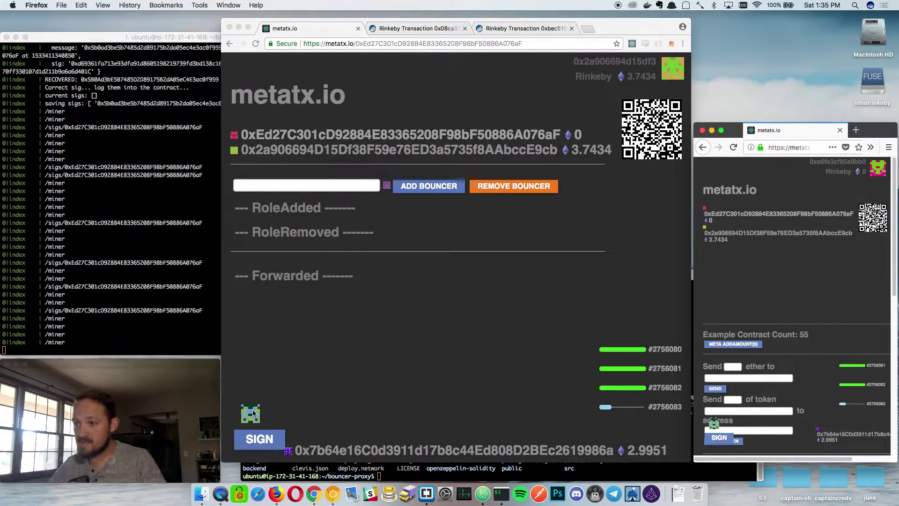
Add relayer address 0x5b0ad3be5b7485d2d89175b2da05ec4e3ac0f959 as a bouncer on the proxy.
left_click(283, 412)
type("0x5b0ad3be5b7485d2d89175b2da05ec4e3ac0f959")
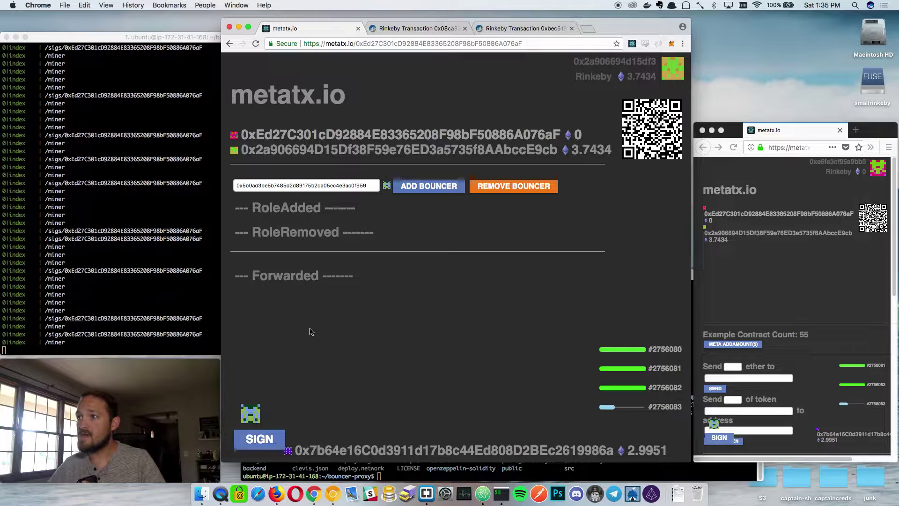
left_click(422, 186)
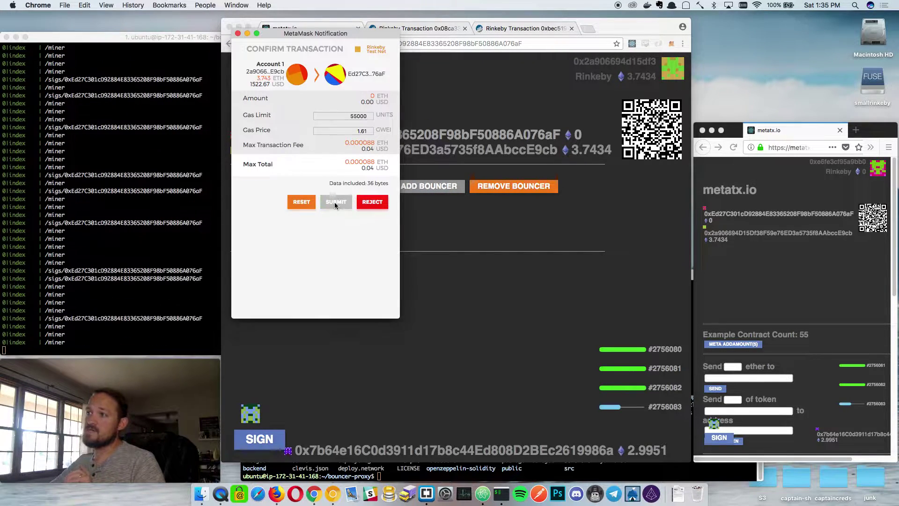
left_click(335, 205)
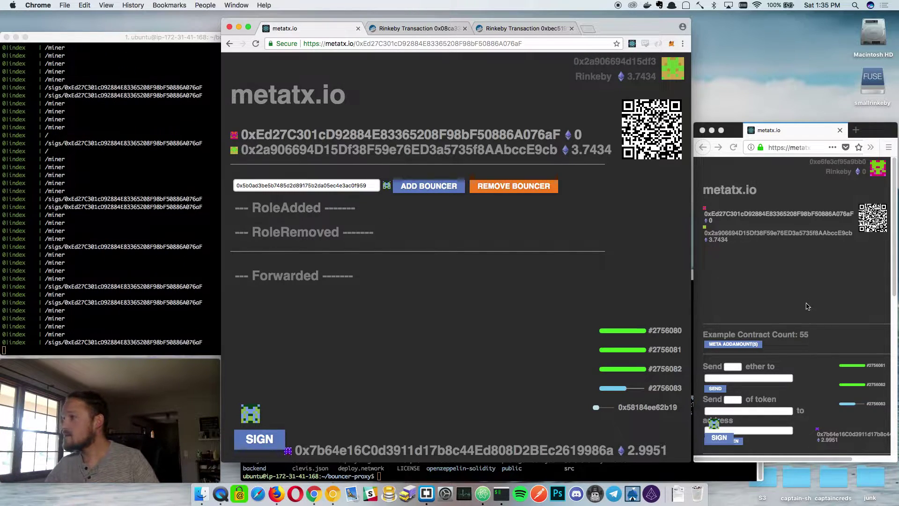
Sign the trust message for the proxy from the second account in Firefox.
left_click(763, 367)
scroll(749, 412, "down", 10)
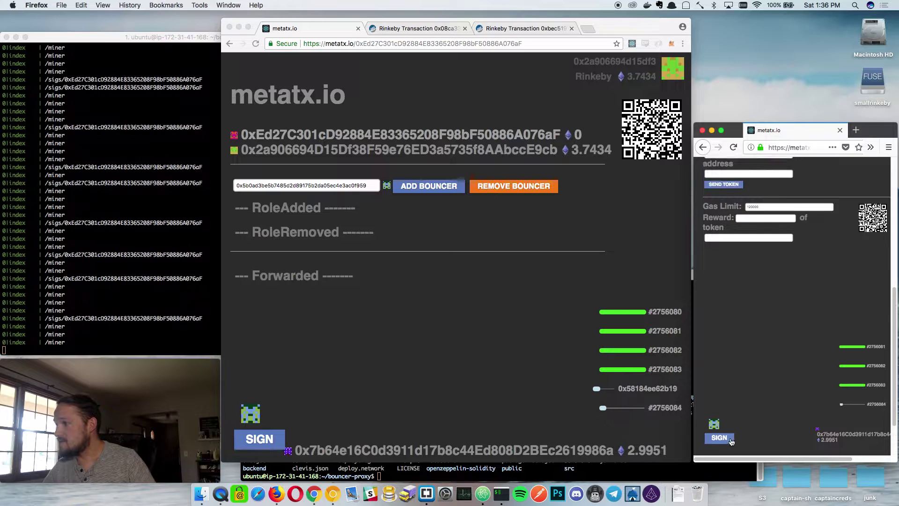
left_click(722, 439)
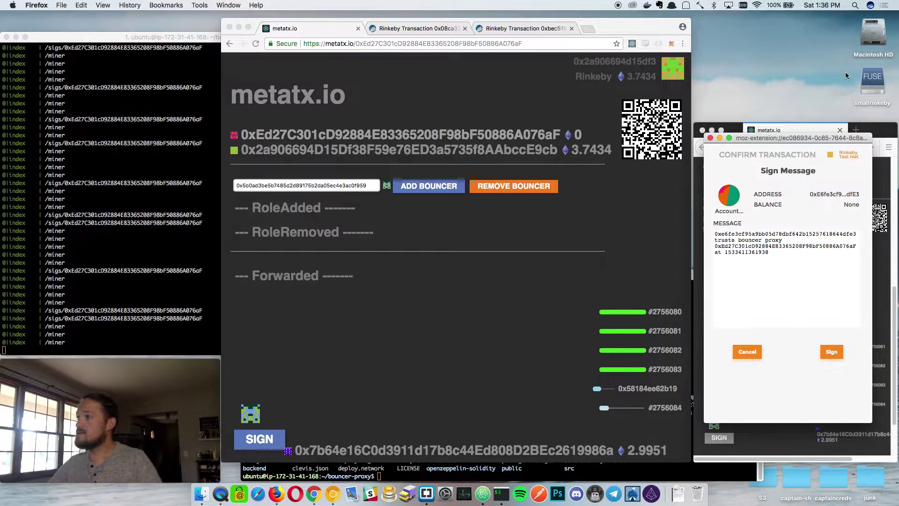
left_click_drag(794, 140, 513, 123)
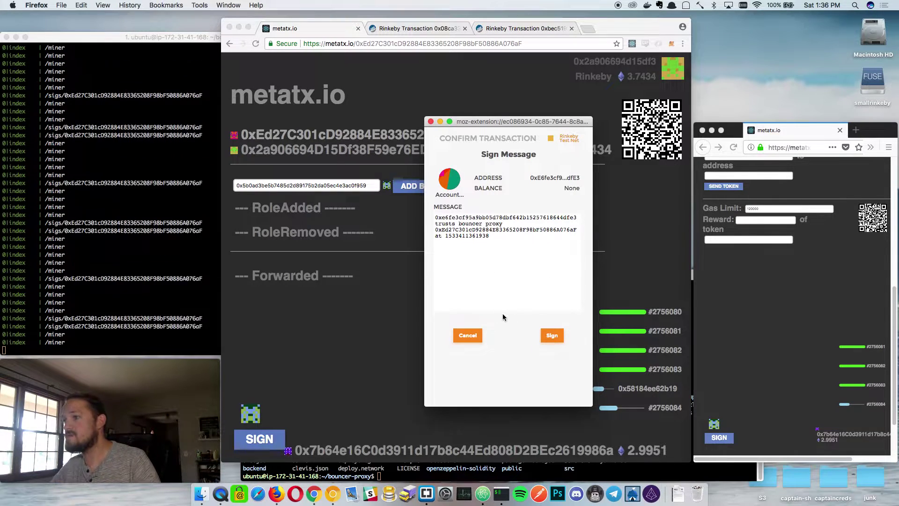
left_click(552, 335)
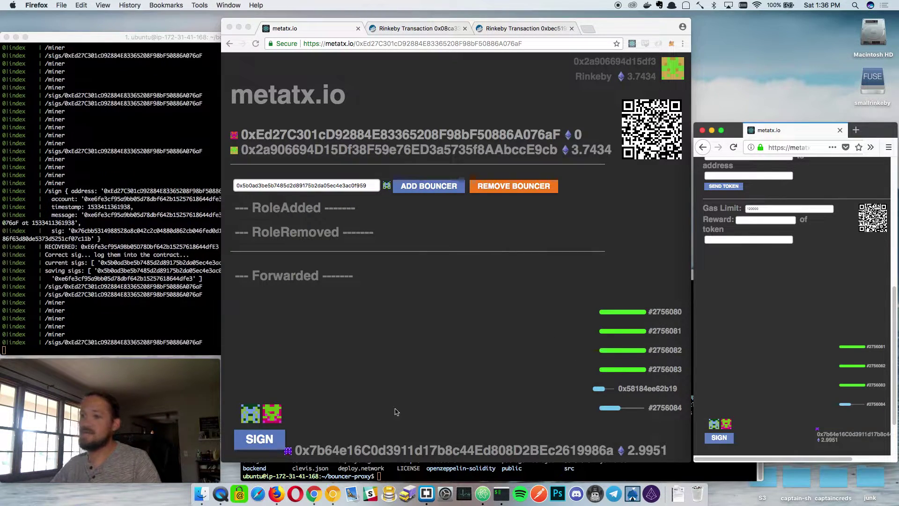
Add the second signing account as another bouncer and submit the transaction.
left_click(270, 415)
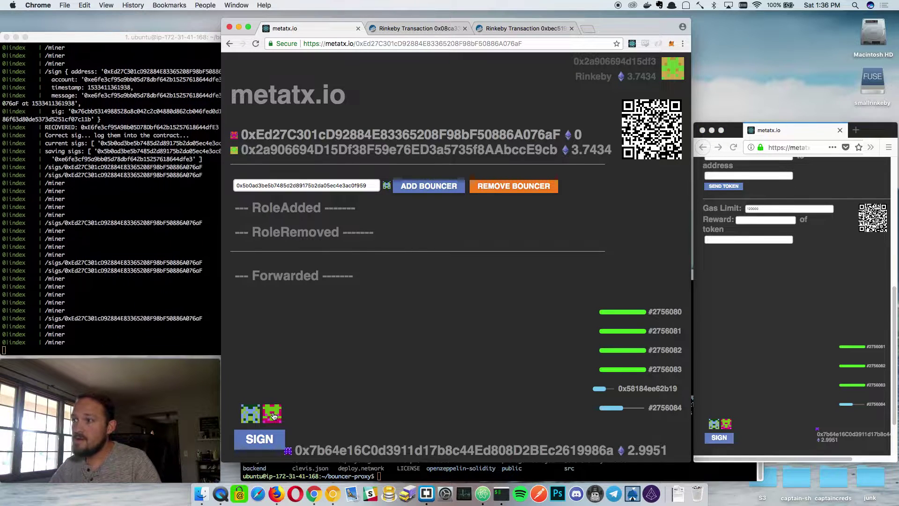
left_click(429, 186)
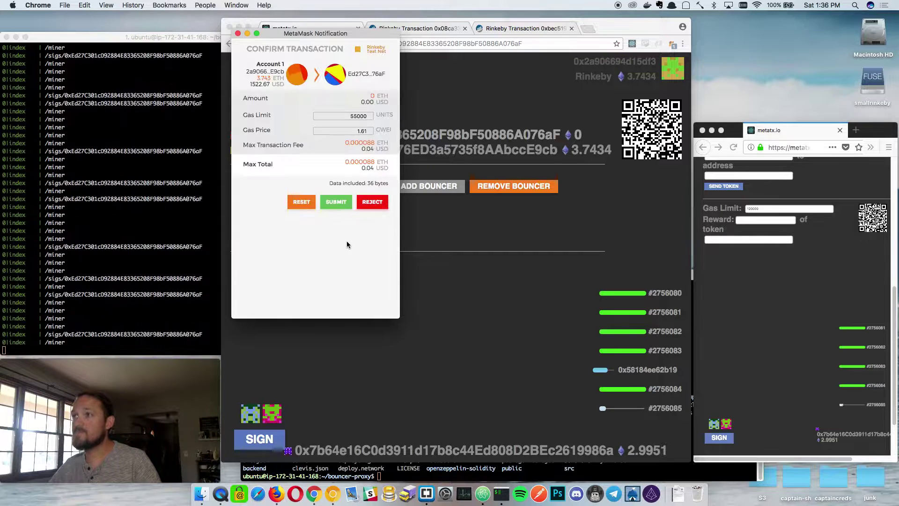
left_click(336, 208)
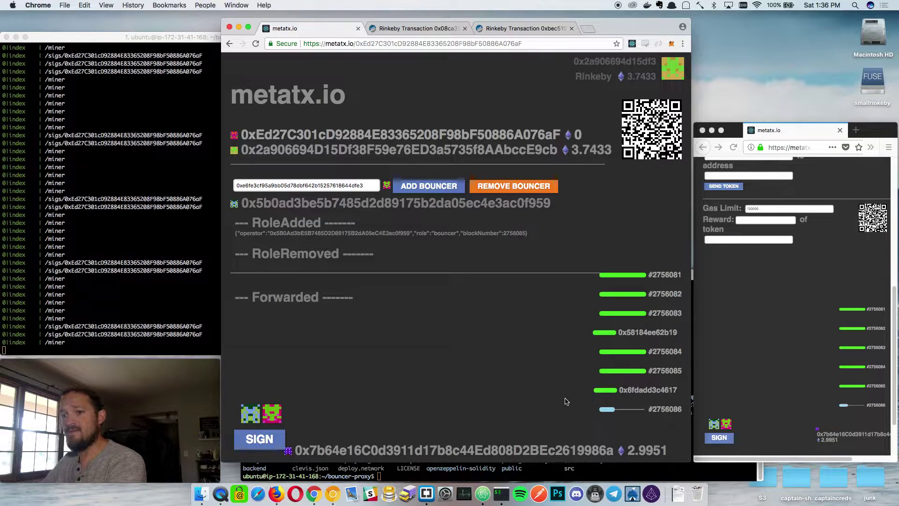
Check the RoleAdded bouncer entries and view the proxy address on Etherscan.
left_click(164, 133)
left_click(469, 246)
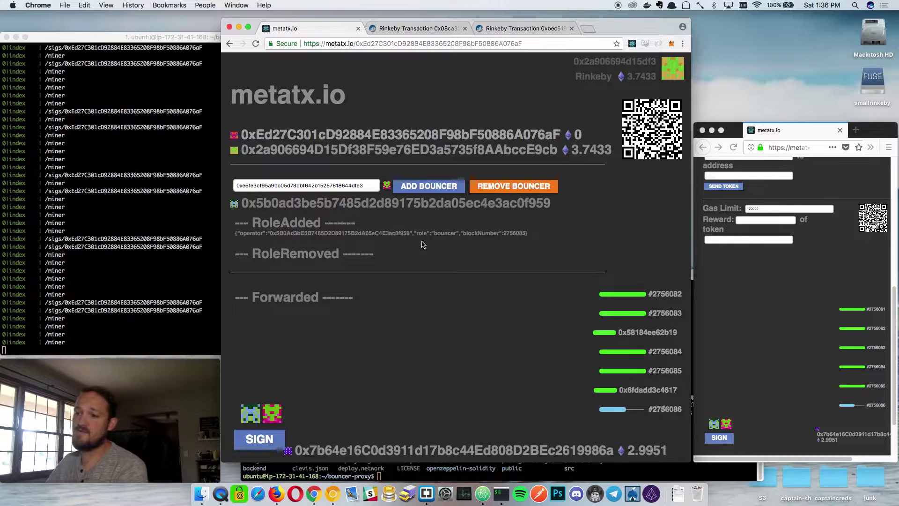
left_click(431, 450)
key("super+1")
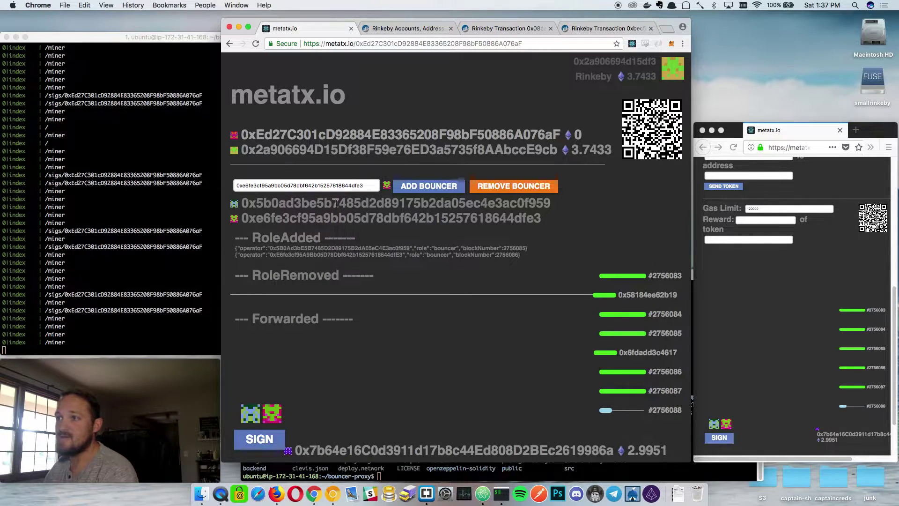
Enlarge the second account's Firefox window to show the meta-transaction controls.
left_click(809, 296)
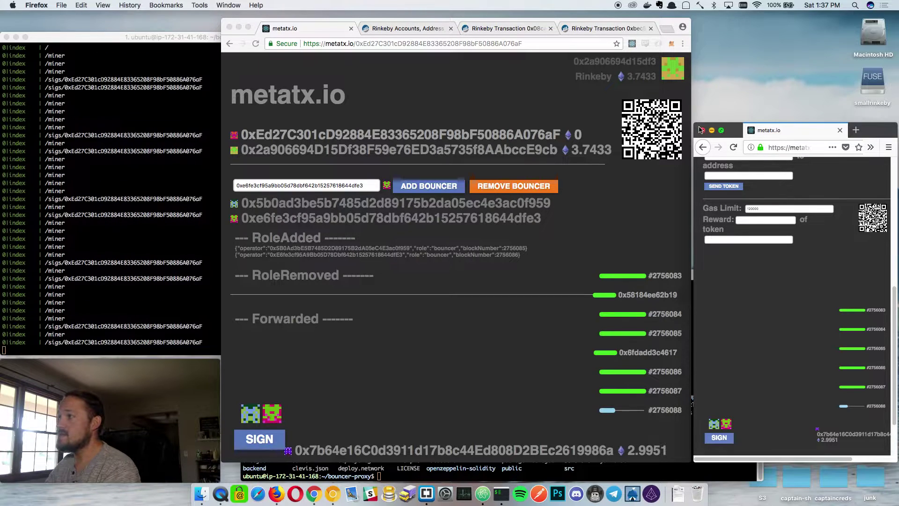
left_click_drag(698, 126, 515, 121)
scroll(670, 324, "up", 5)
scroll(670, 324, "down", 3)
scroll(669, 325, "down", 2)
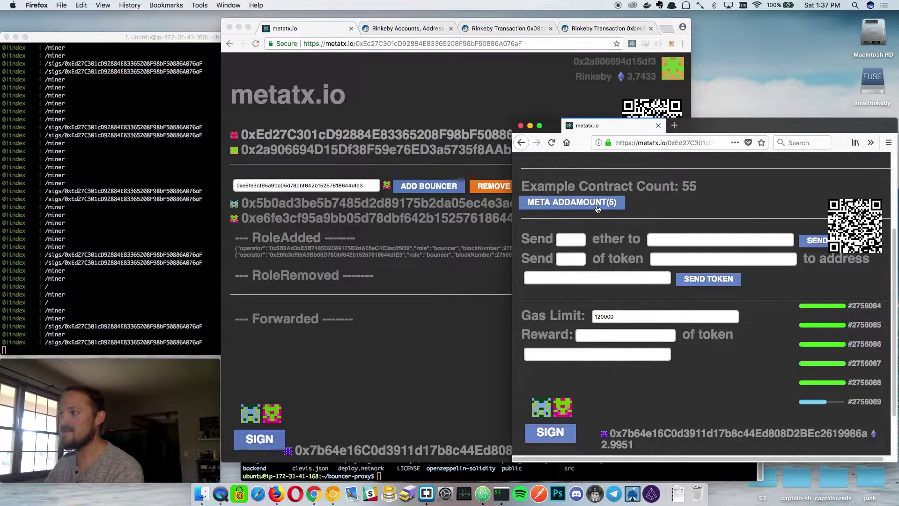
Sign a META addAmount(5) meta-transaction for the relayer to forward.
left_click(572, 208)
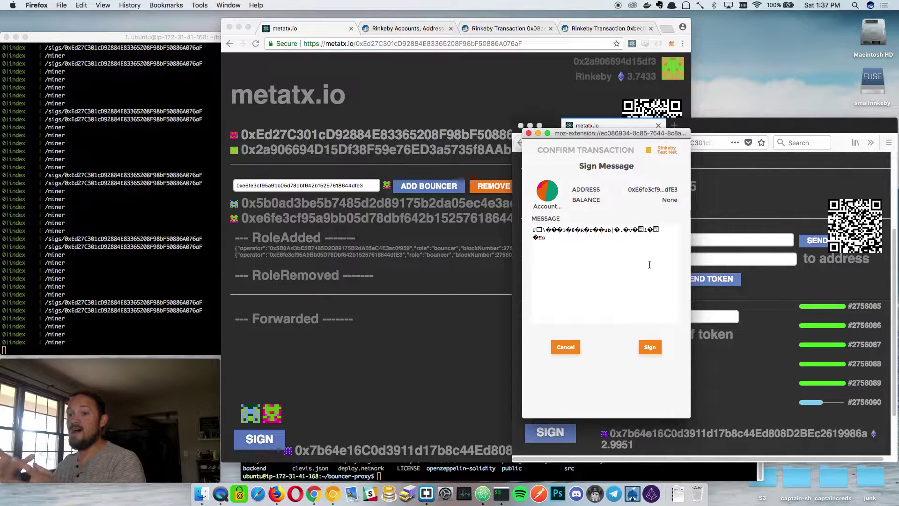
left_click(649, 346)
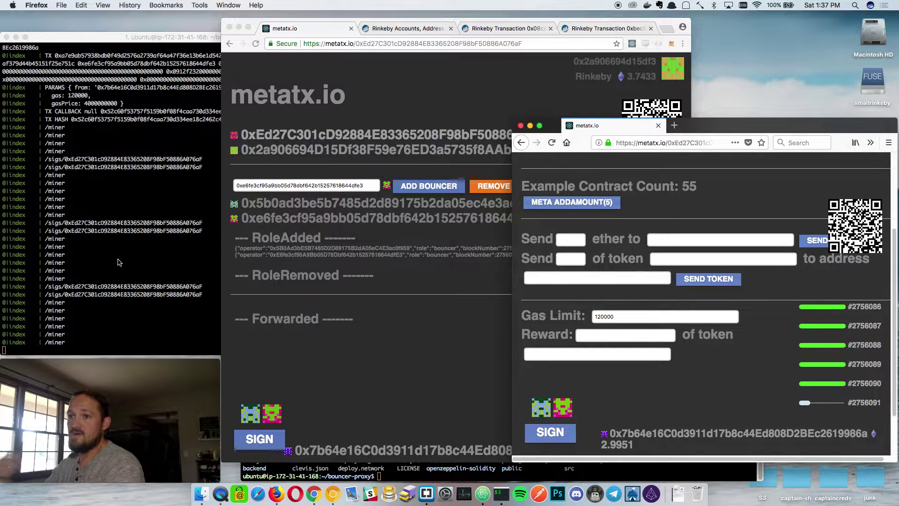
key("super+Tab")
left_click(745, 401)
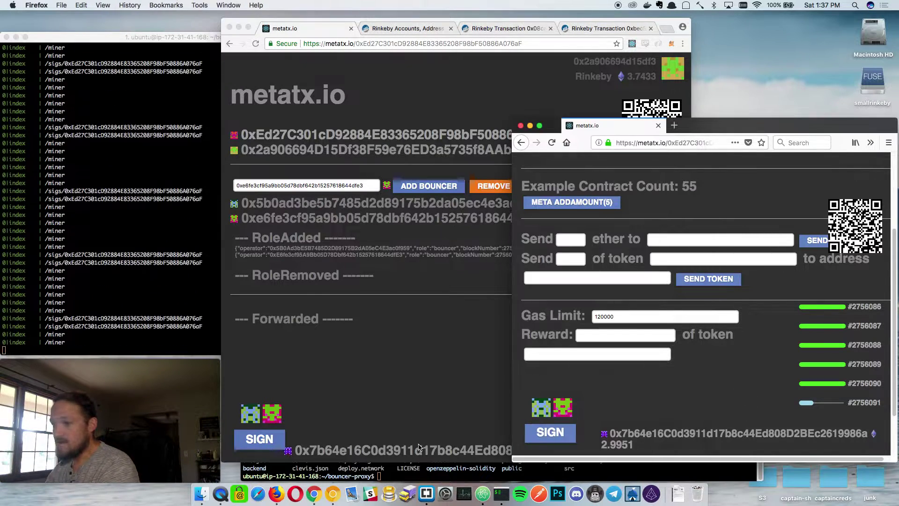
left_click(421, 436)
Review the relayer account on Etherscan, then confirm the example count reads 60 in Firefox.
left_click(396, 450)
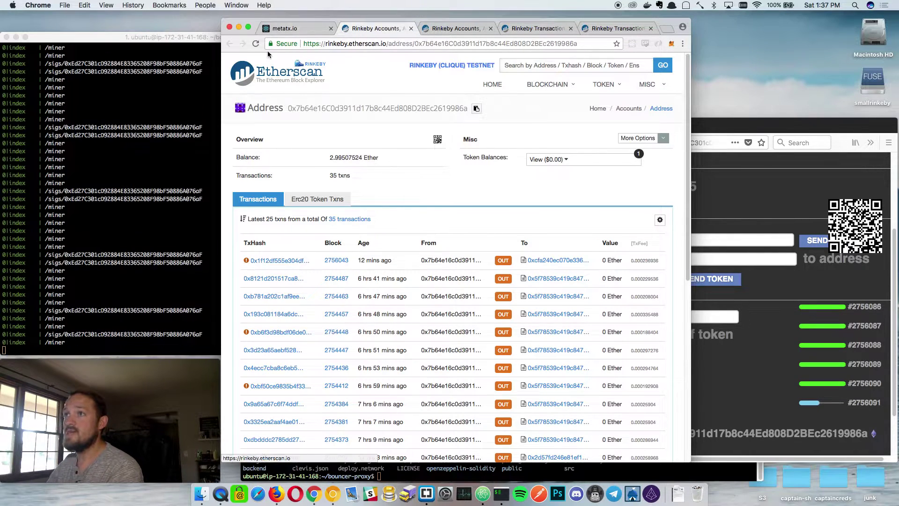
left_click(286, 29)
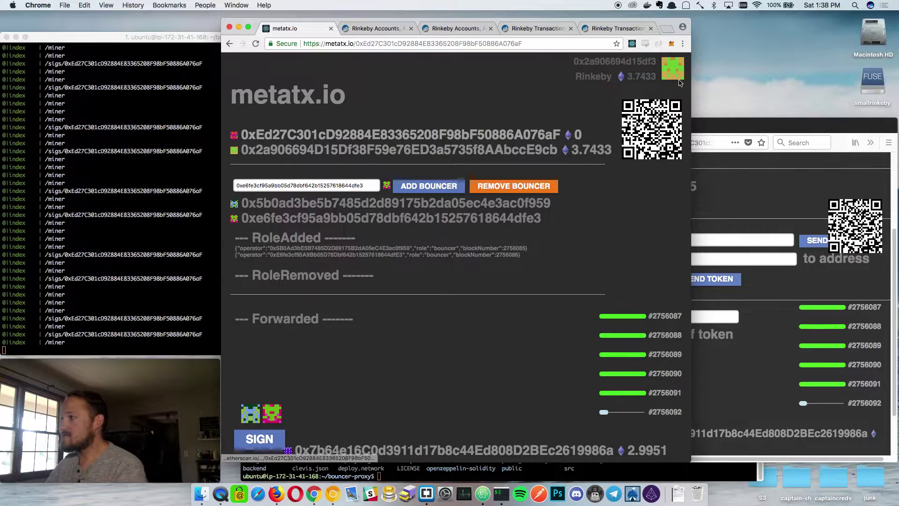
left_click(722, 187)
scroll(717, 206, "up", 2)
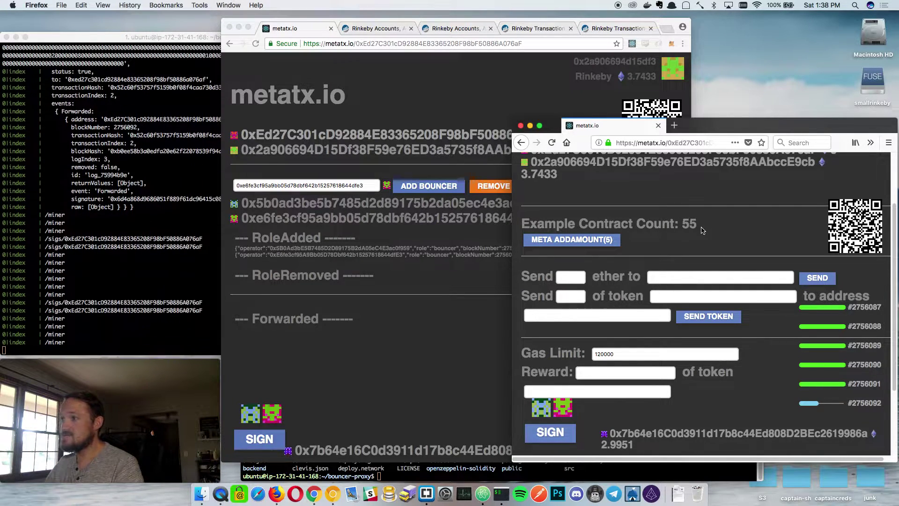
key("super+alt+Right")
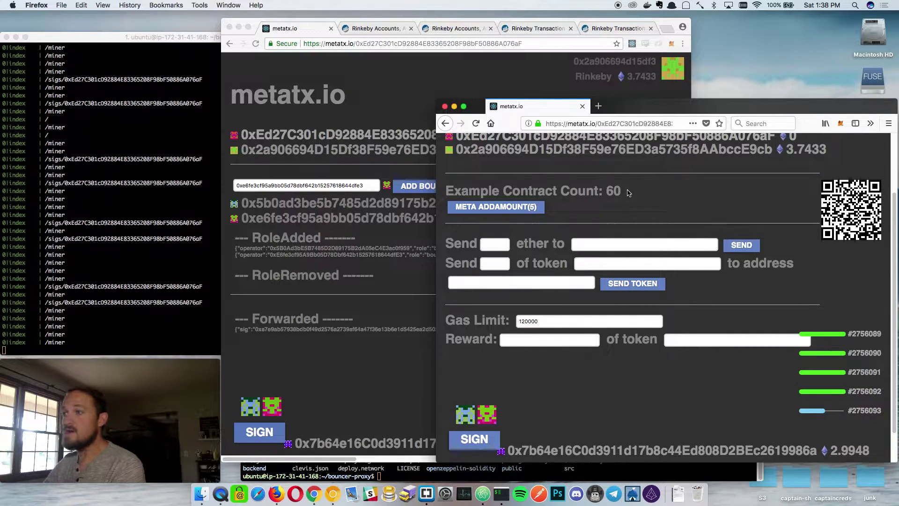
Copy the first bouncer's address into the proxy page input, switching between Chrome and Firefox.
scroll(628, 215, "up", 3)
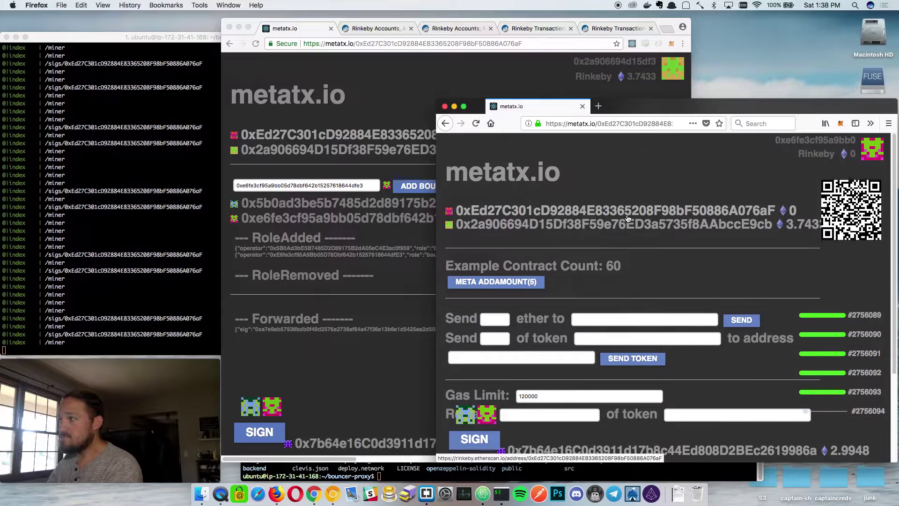
scroll(629, 216, "down", 3)
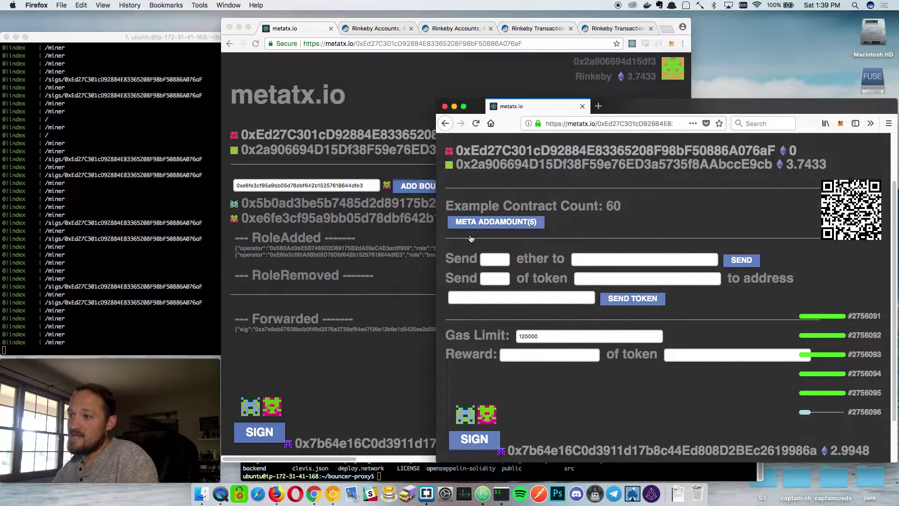
left_click(377, 281)
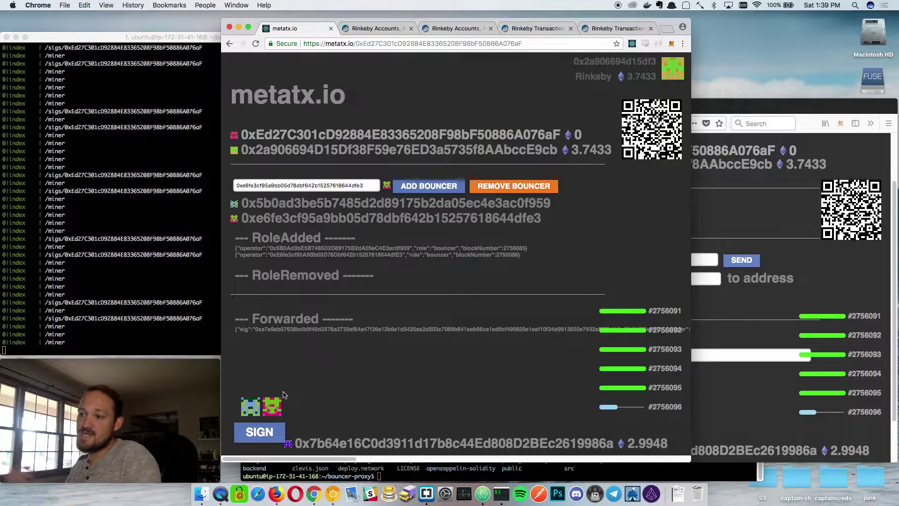
left_click(546, 202)
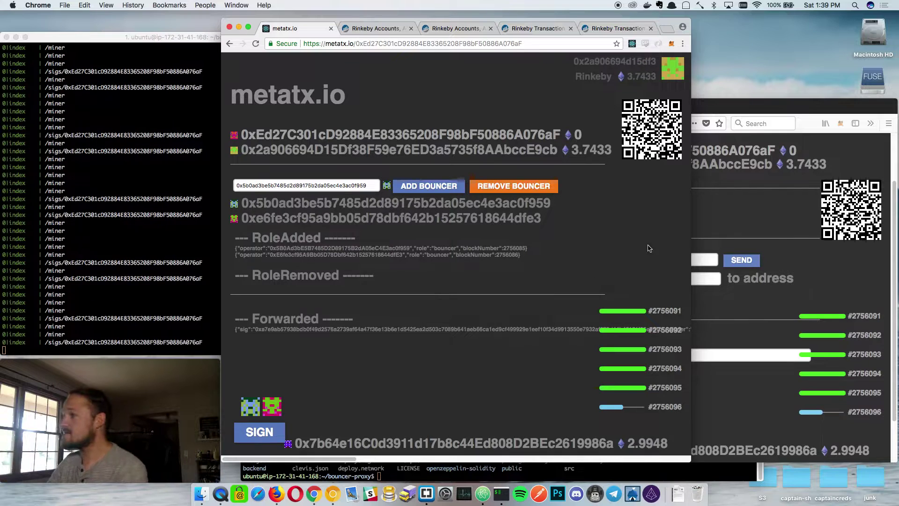
left_click(758, 219)
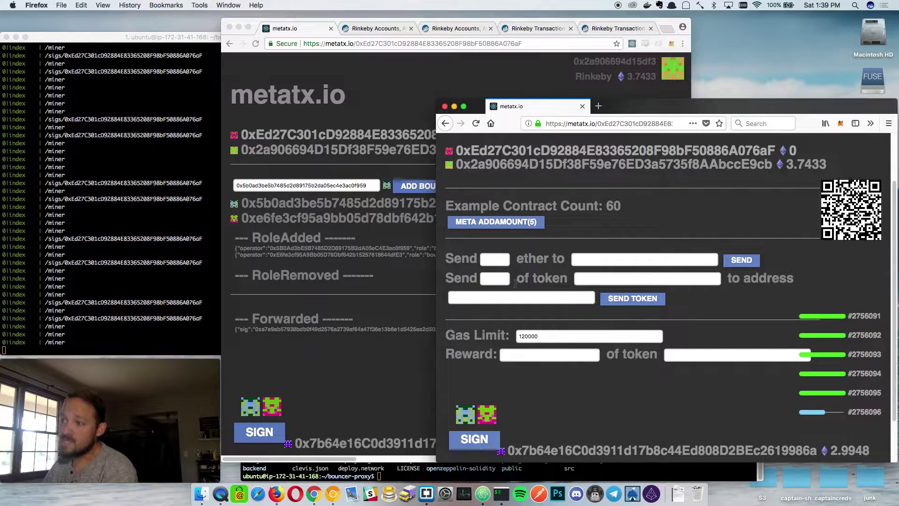
left_click(386, 168)
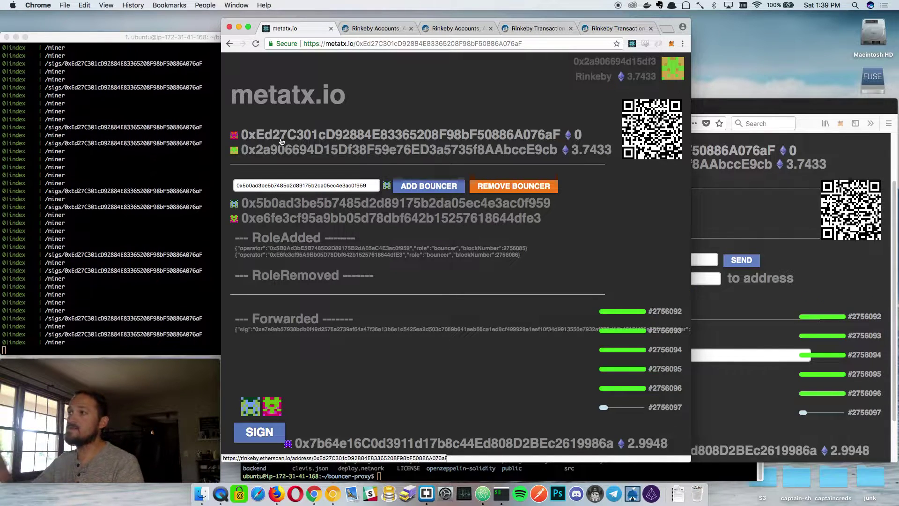
Select the proxy contract's full address on its Etherscan page, then return to metatx.io.
left_click(351, 139)
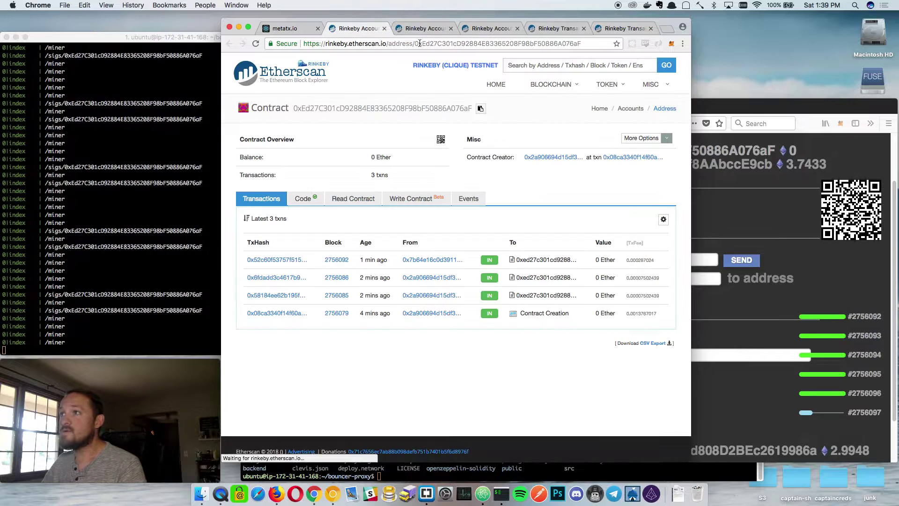
double_click(414, 44)
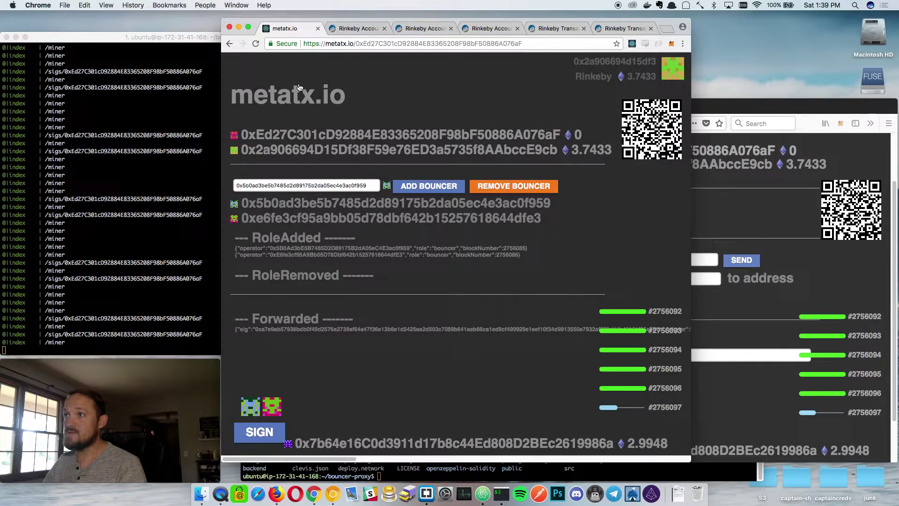
left_click(285, 28)
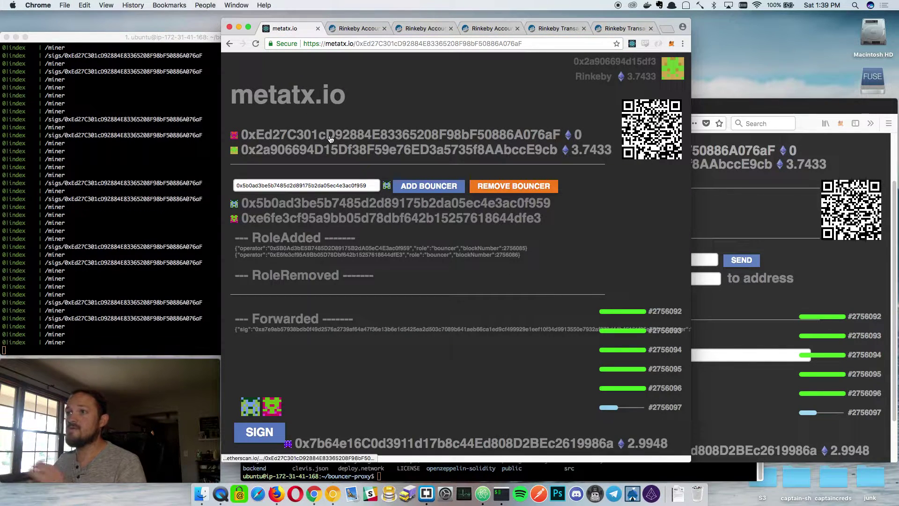
left_click(235, 136)
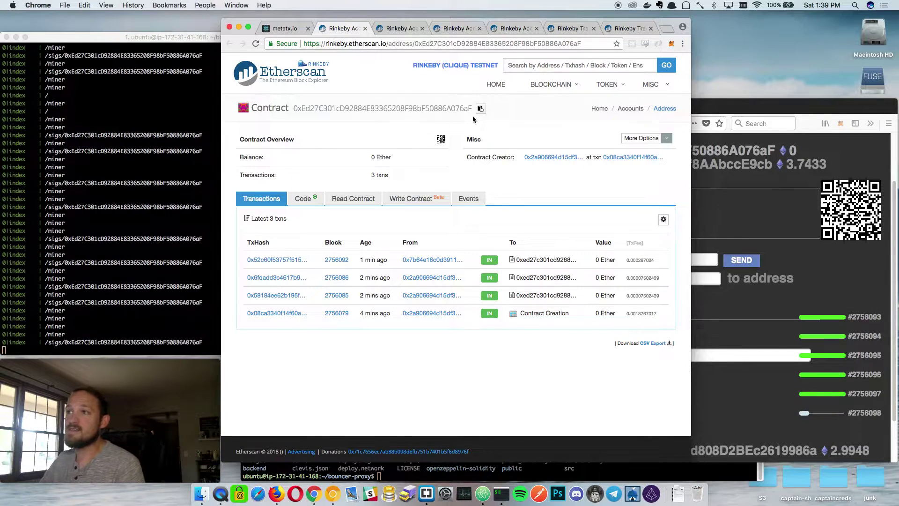
double_click(373, 109)
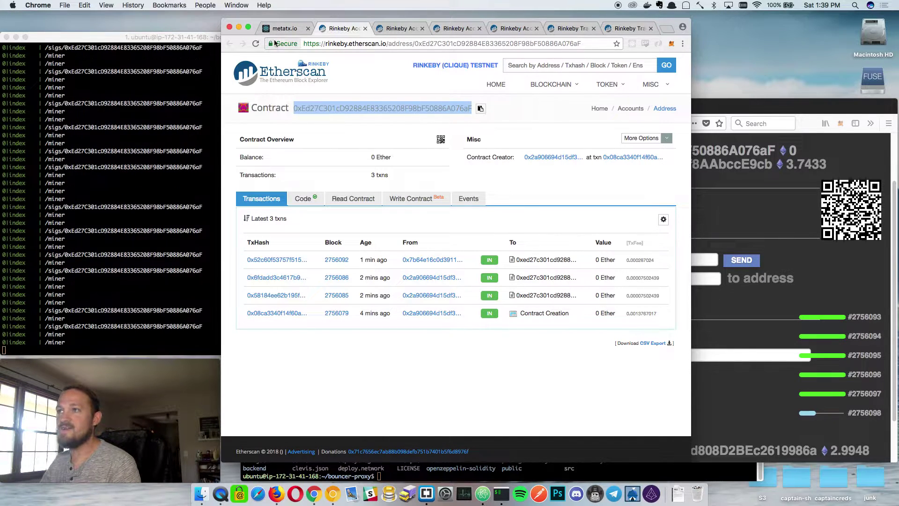
left_click(286, 28)
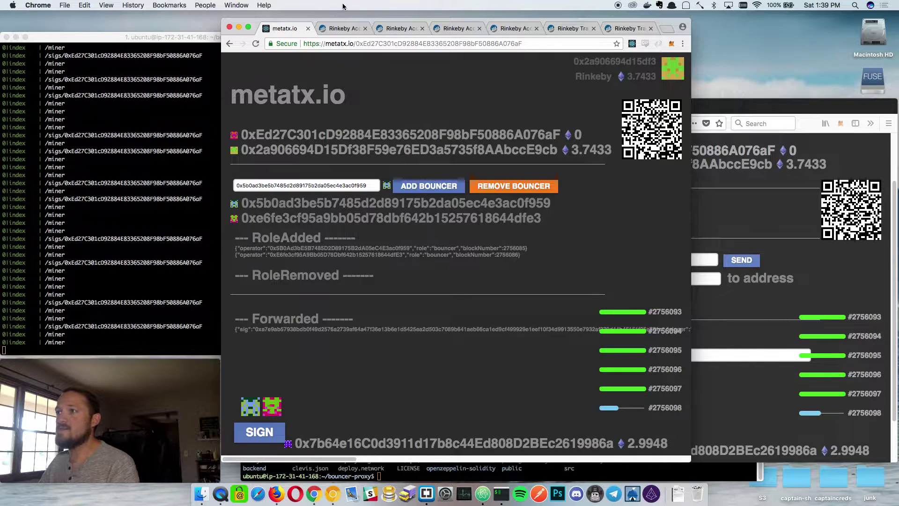
left_click(340, 29)
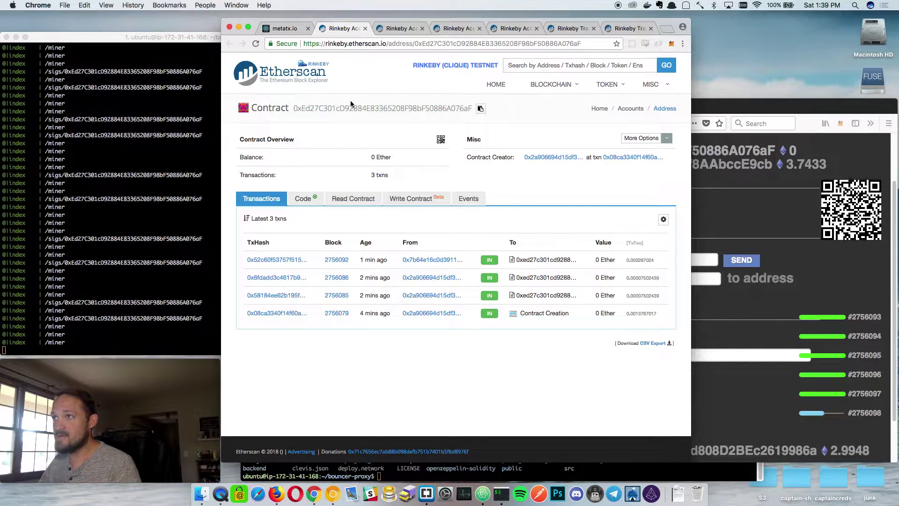
left_click(291, 29)
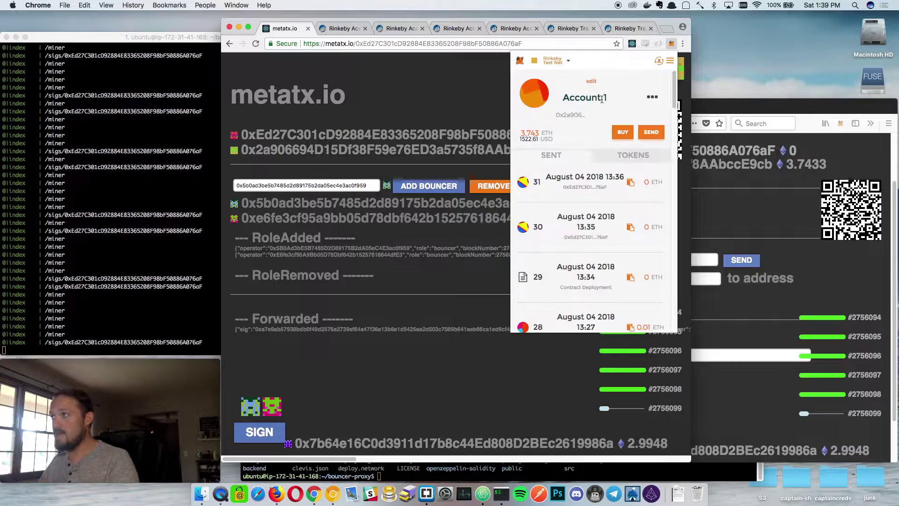
Send 0.01 ETH from the main MetaMask account to the proxy contract.
left_click(651, 132)
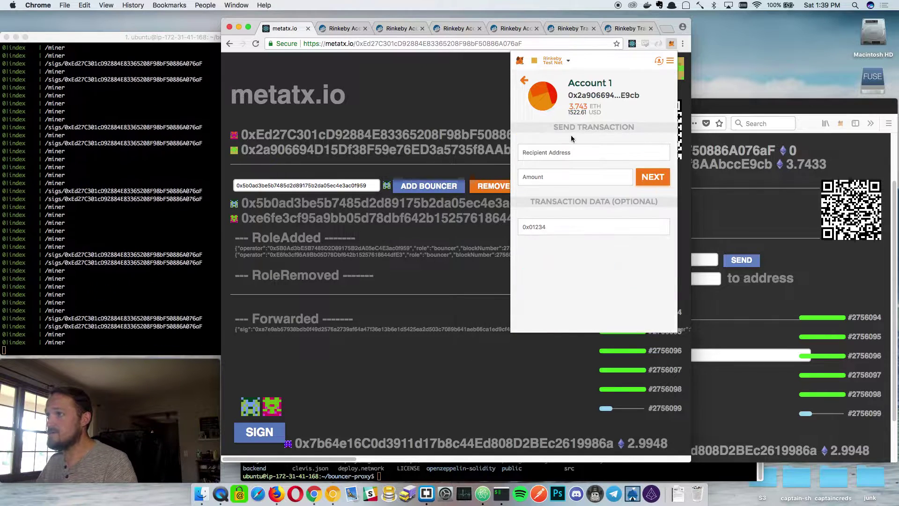
left_click(572, 152)
left_click(569, 160)
left_click(561, 176)
type("0.01")
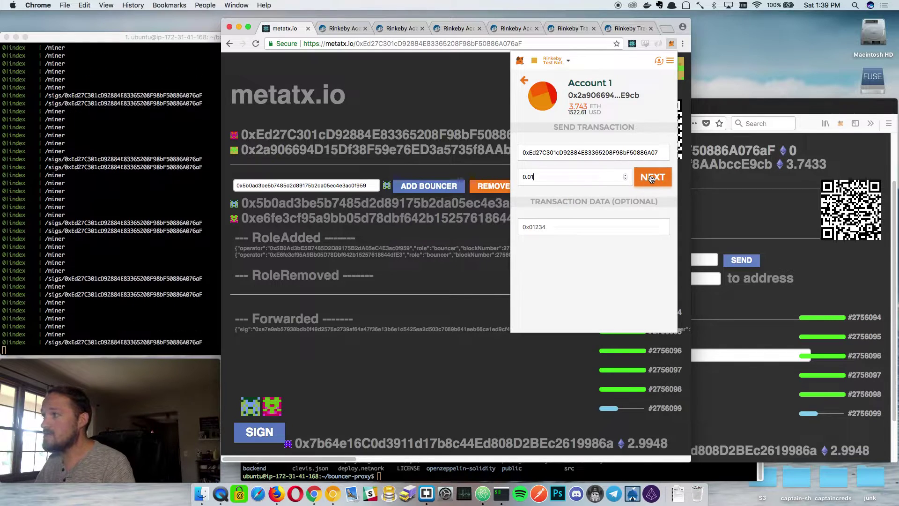
left_click(650, 178)
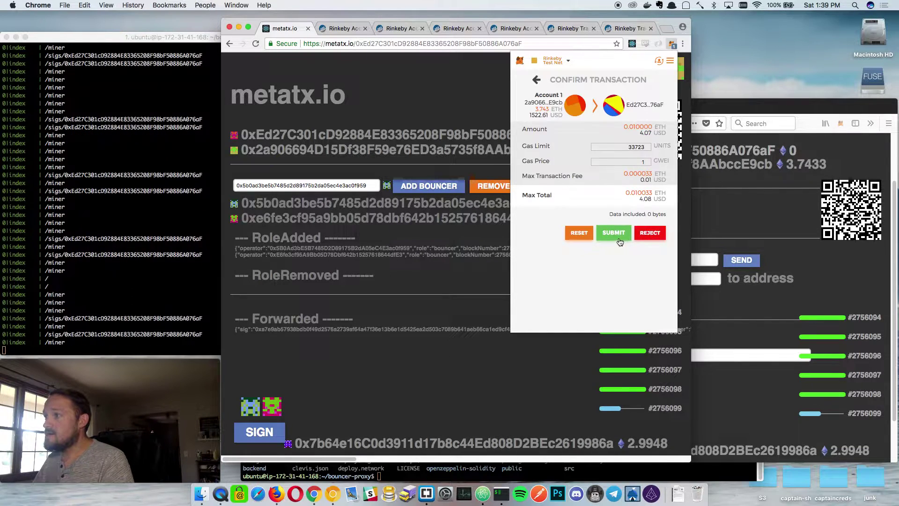
left_click(619, 237)
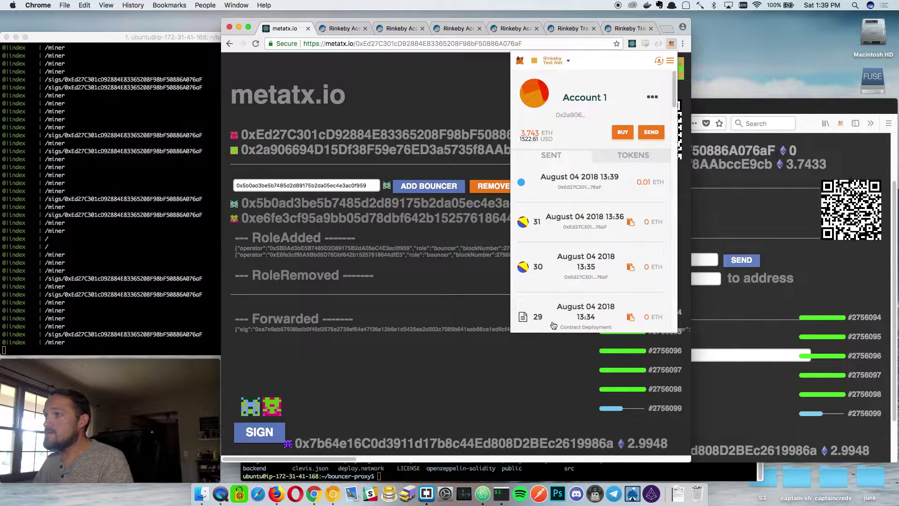
left_click(397, 275)
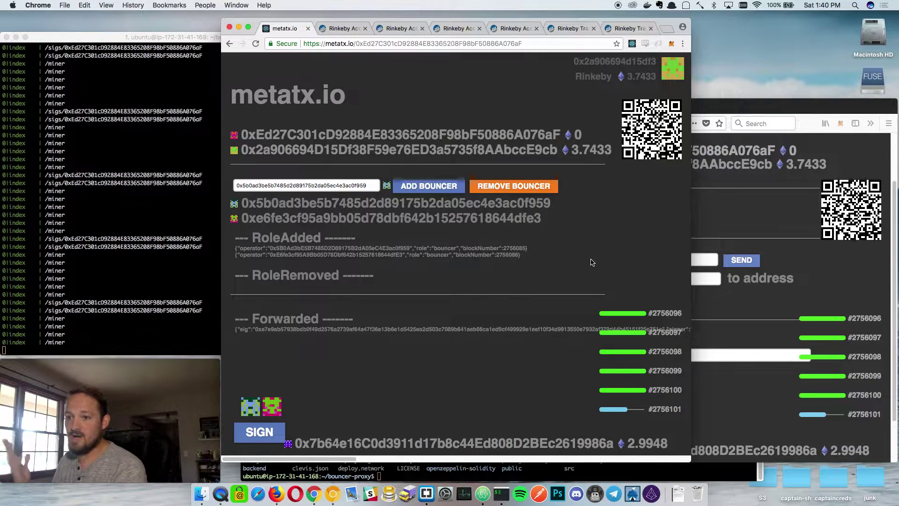
left_click(808, 248)
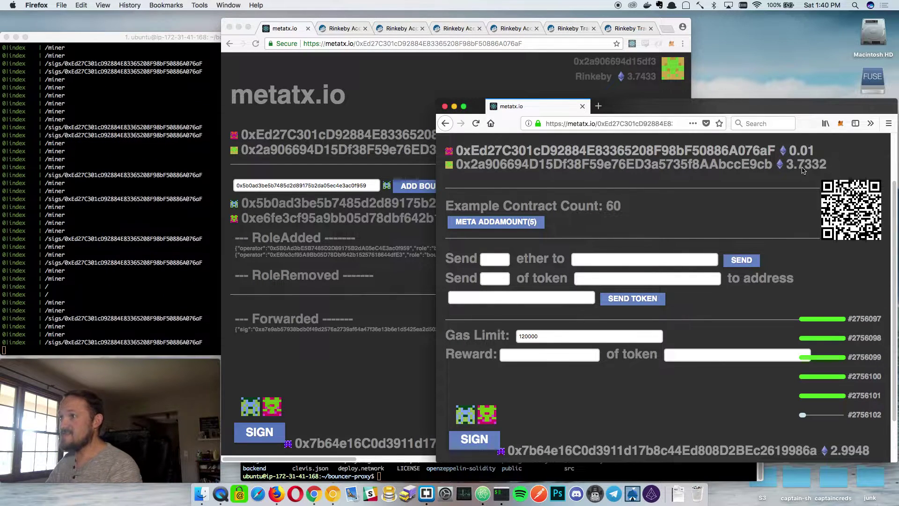
Start the 0.001 ether amount and copy the relayer address from its Etherscan page.
left_click(497, 261)
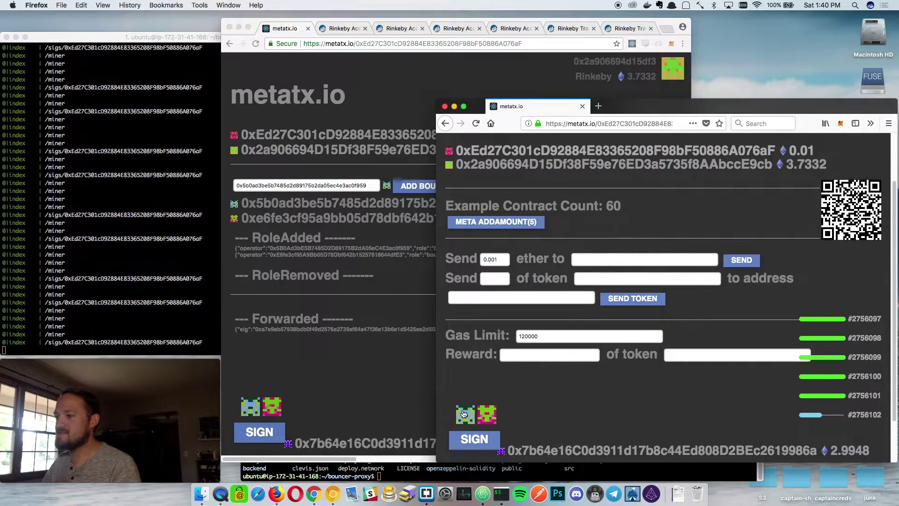
left_click(330, 83)
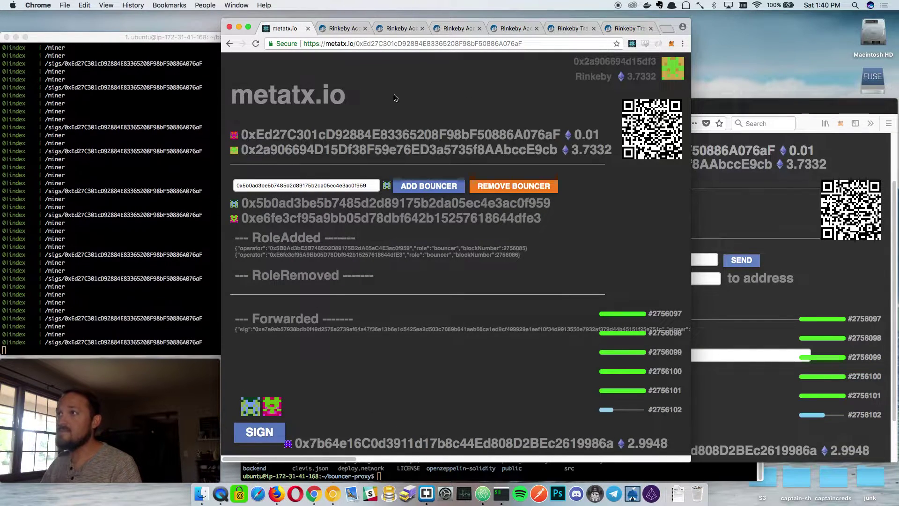
left_click(457, 30)
double_click(473, 44)
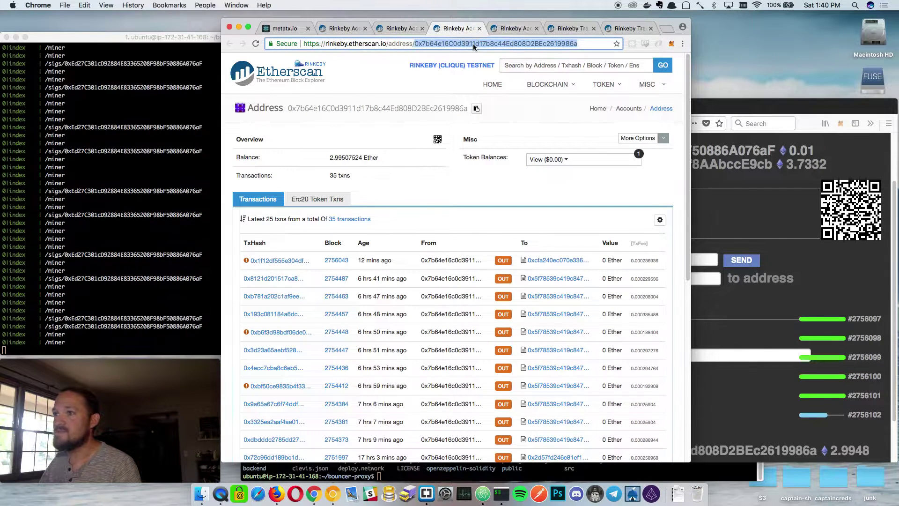
key("super+c")
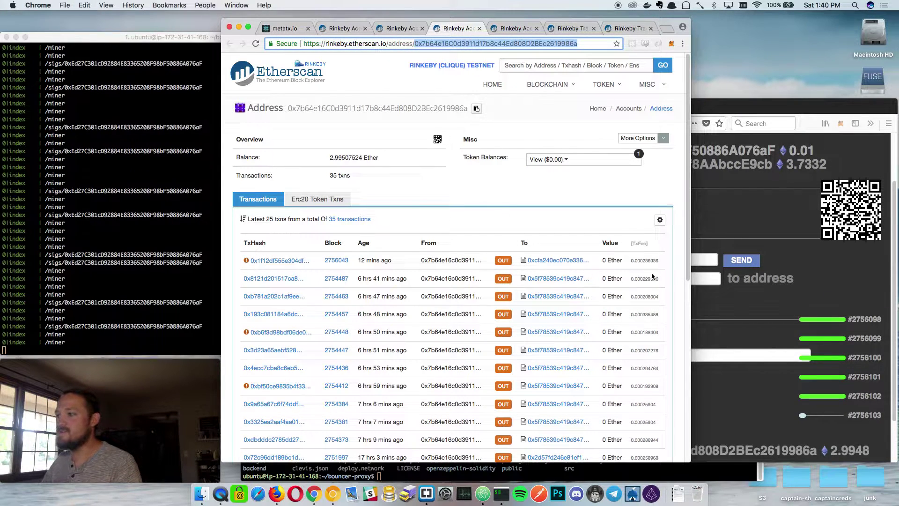
Paste the relayer address into the 'ether to' field of the Firefox send form.
left_click(735, 224)
left_click(590, 261)
key("super+v")
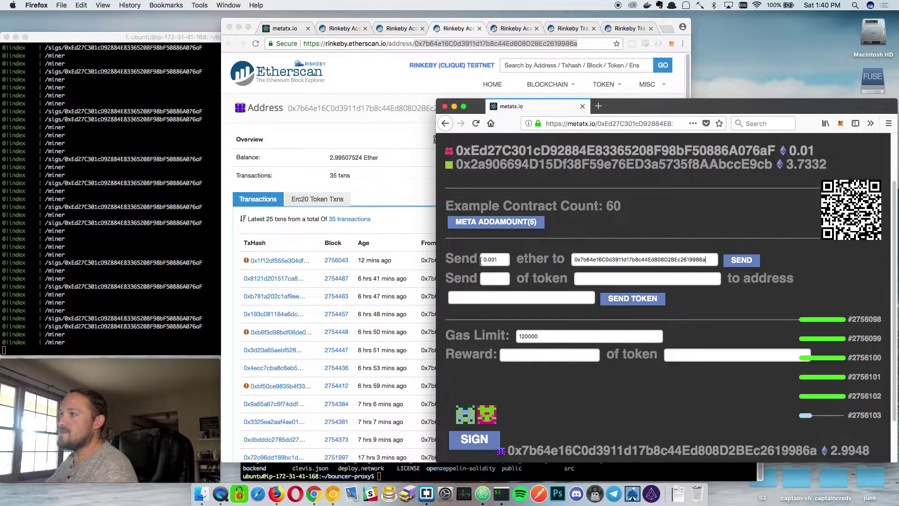
scroll(822, 185, "up", 1)
scroll(822, 185, "up", 2)
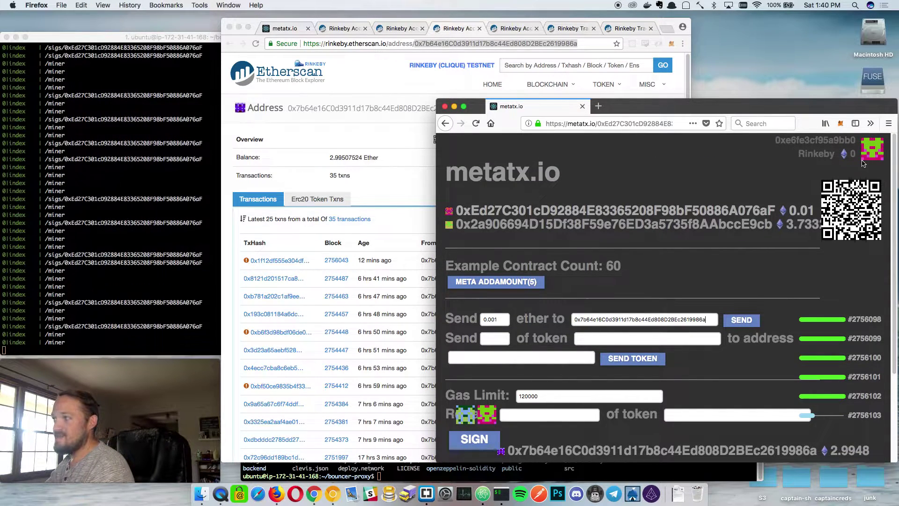
scroll(683, 248, "down", 1)
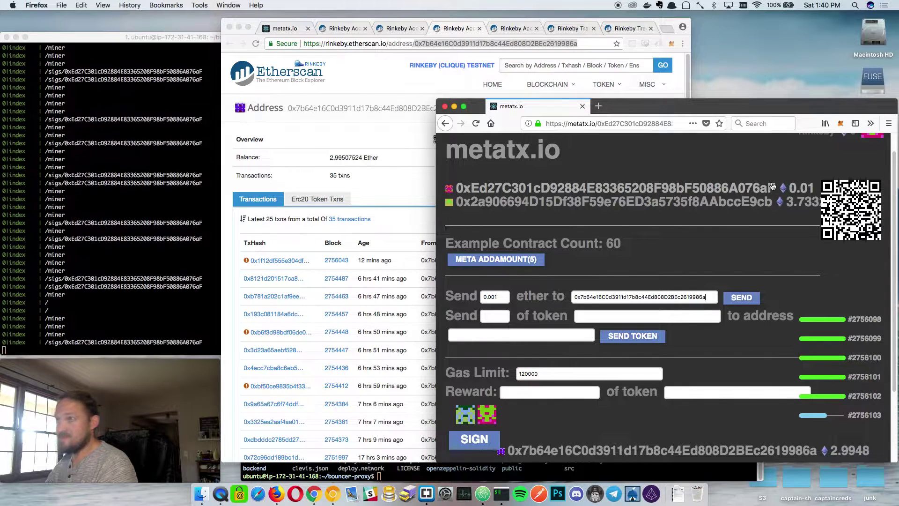
left_click(417, 41)
left_click(285, 29)
Send the 0.001 ether meta-transaction from the proxy and sign its message in MetaMask.
left_click(650, 129)
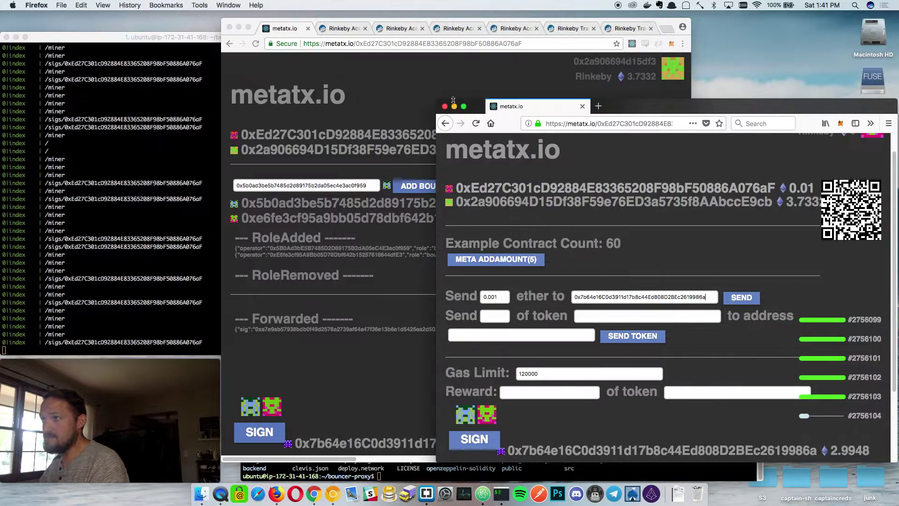
left_click_drag(439, 98, 384, 74)
left_click(686, 276)
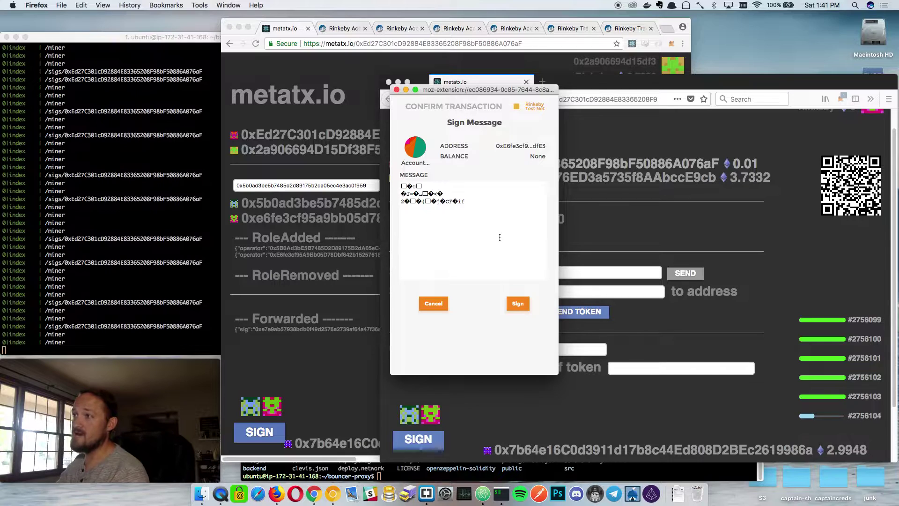
left_click_drag(502, 234, 402, 186)
left_click(416, 215)
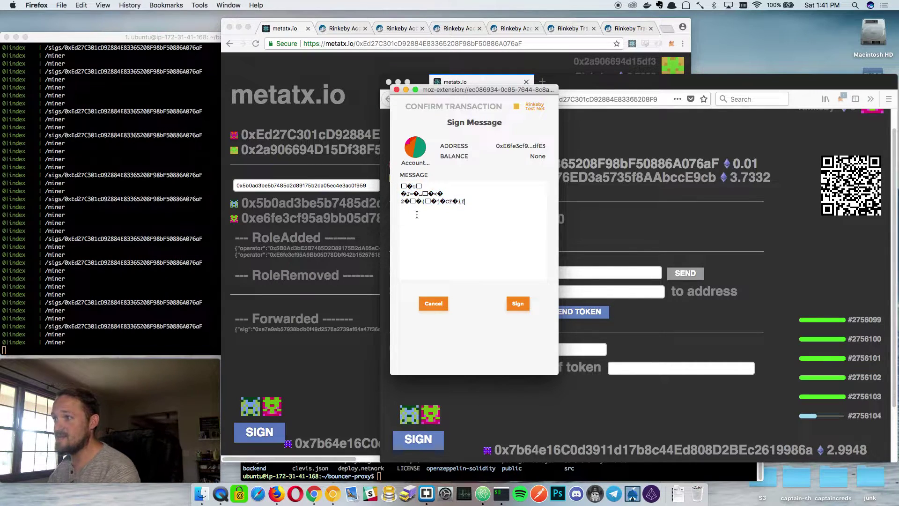
left_click(514, 301)
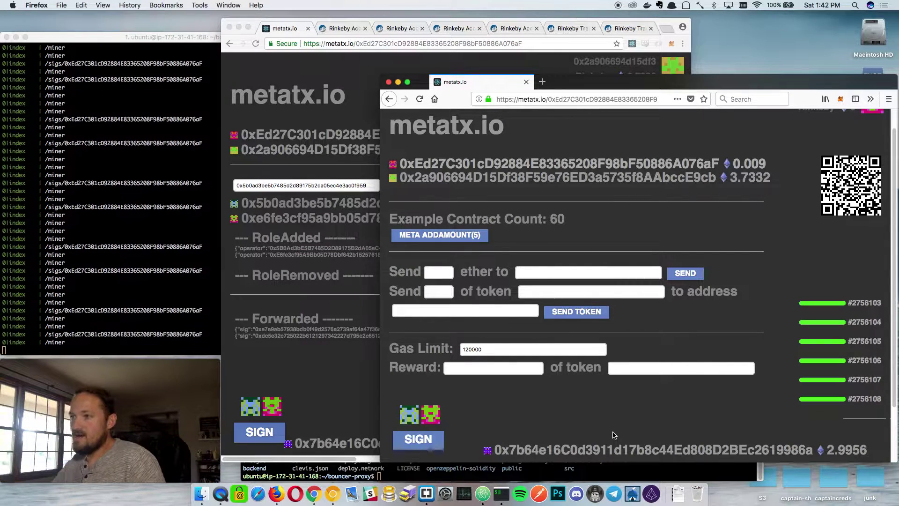
Paste the relayer's address as recipient of the 0.001 ether send in Firefox.
key("super+Tab")
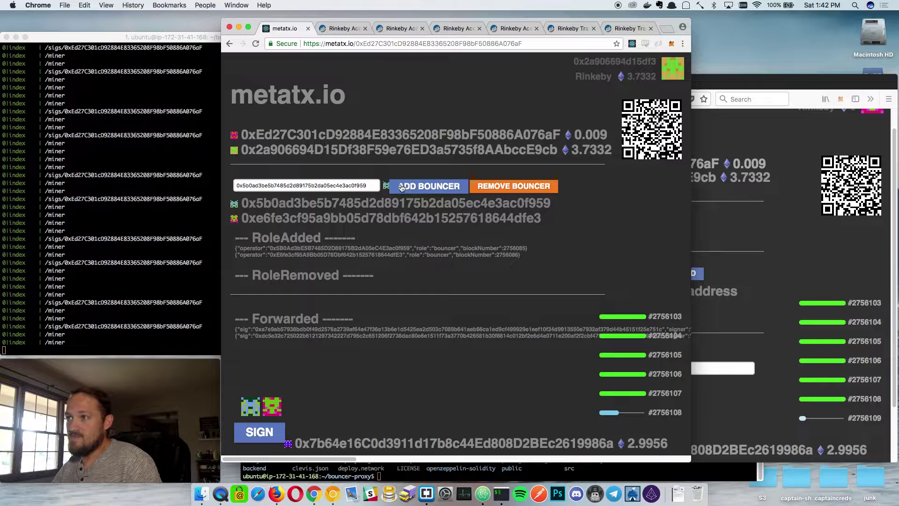
left_click(785, 242)
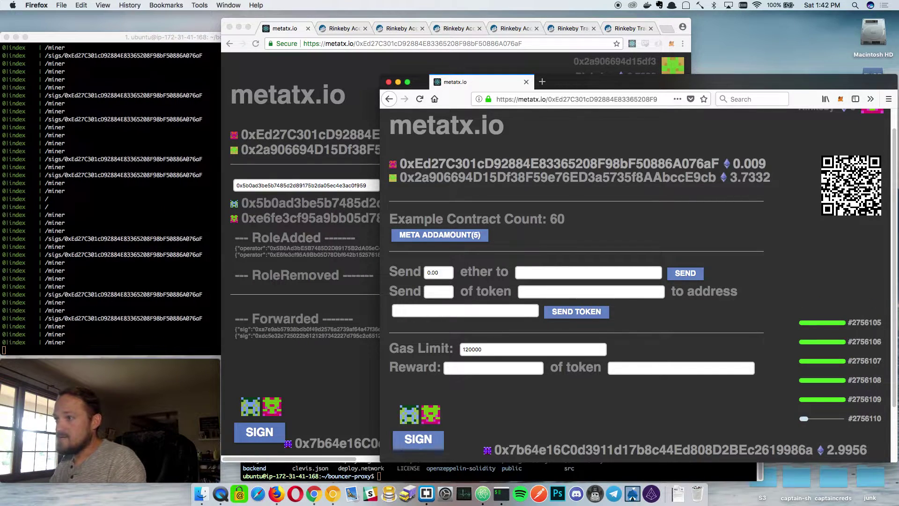
left_click(539, 272)
key("super+v")
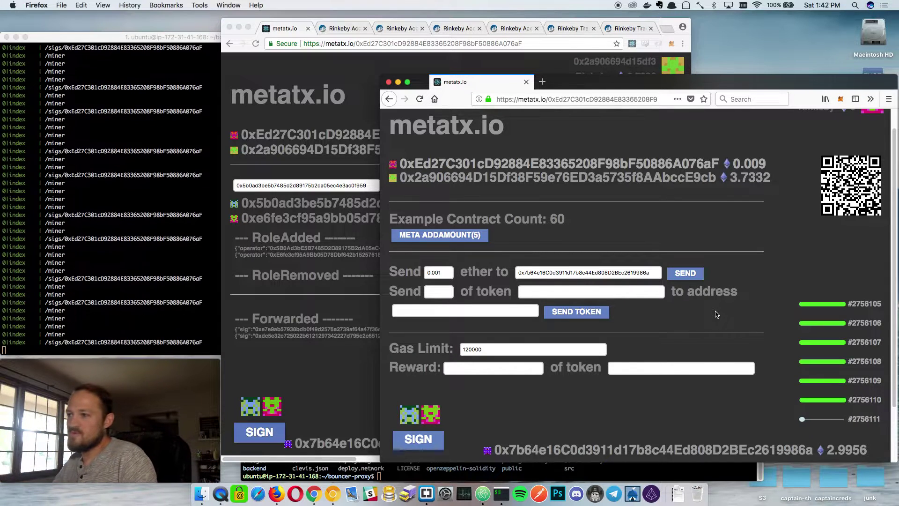
Adjust the 0.001 token reward amount and reward token fields for the 0.005 ether send.
left_click(516, 368)
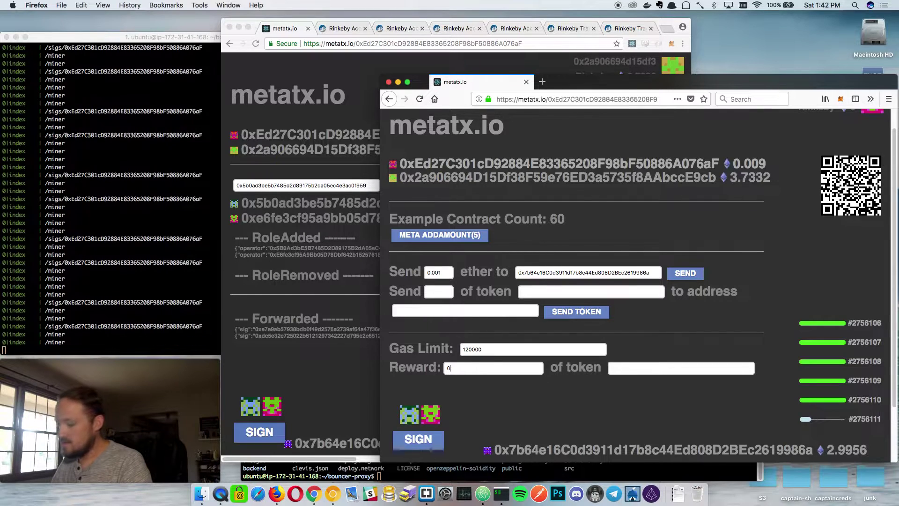
left_click(620, 369)
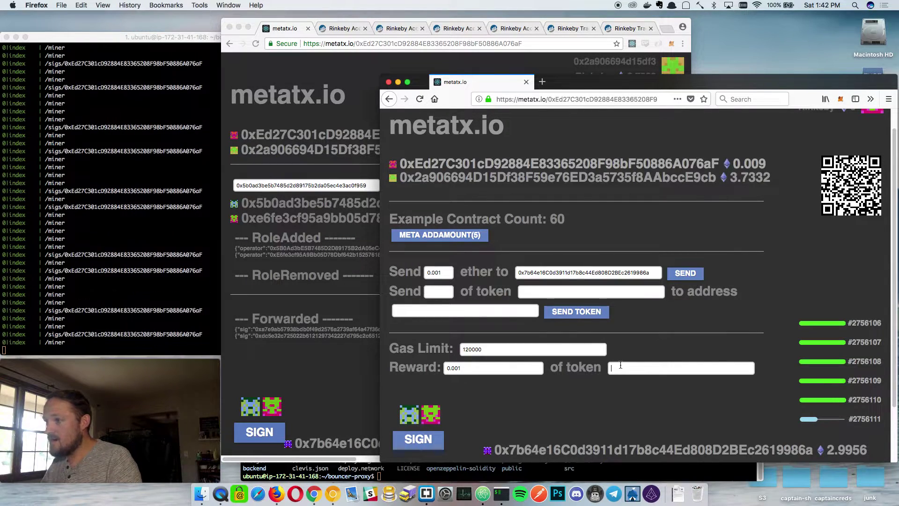
left_click_drag(501, 369, 412, 365)
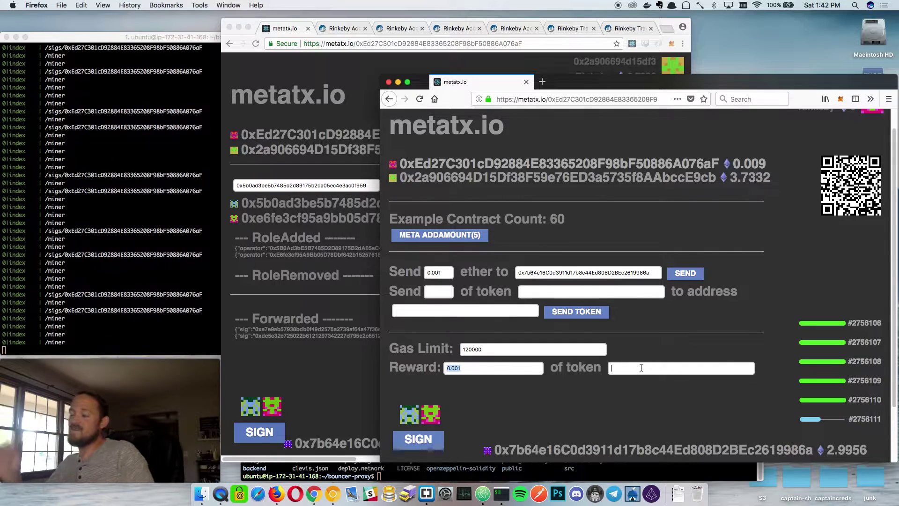
left_click(507, 367)
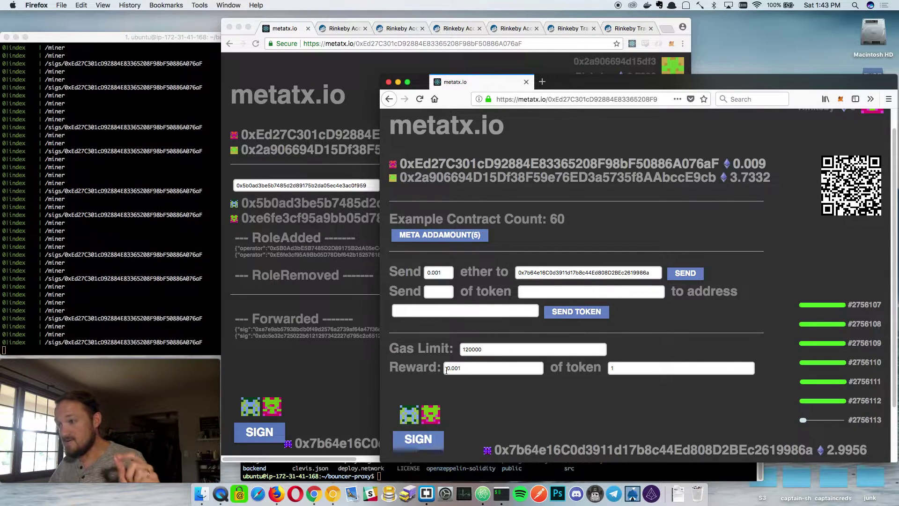
key("shift+Tab")
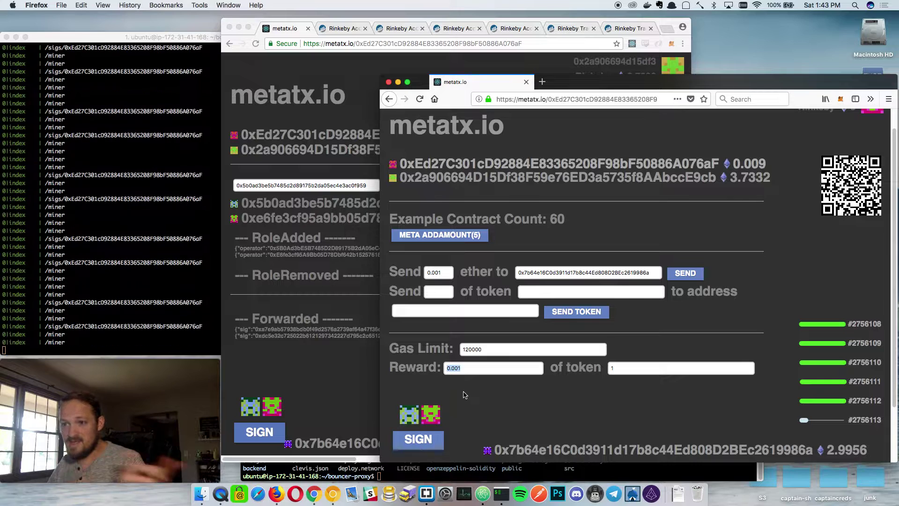
left_click(477, 370)
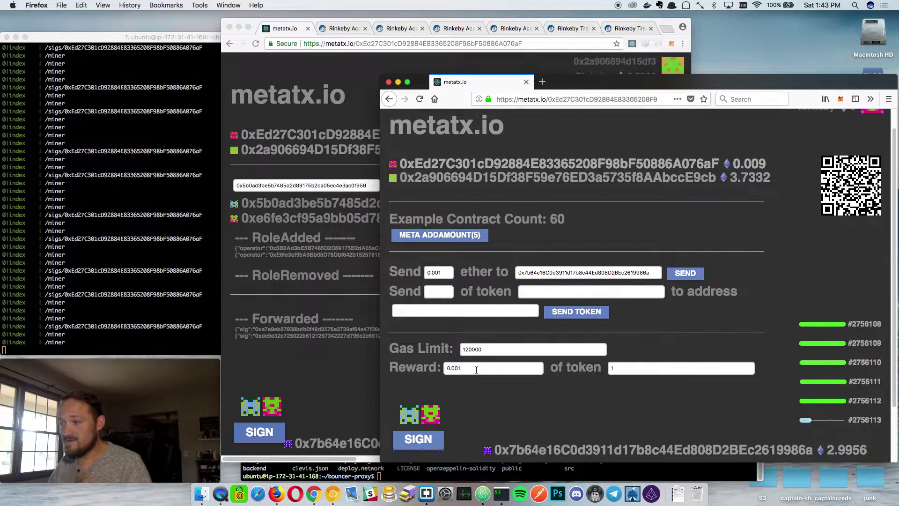
left_click_drag(483, 364, 385, 369)
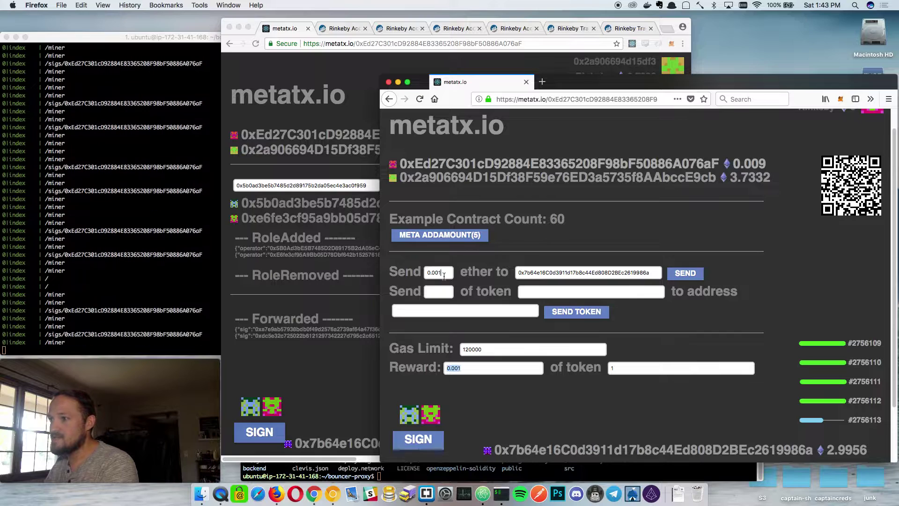
left_click(467, 368)
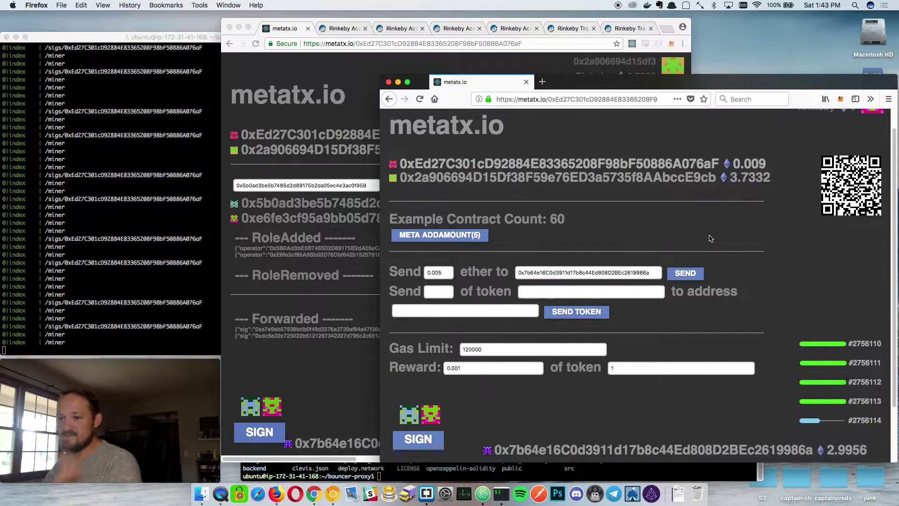
Send the 0.005 ether transfer and sign the meta-transaction in MetaMask.
left_click(687, 273)
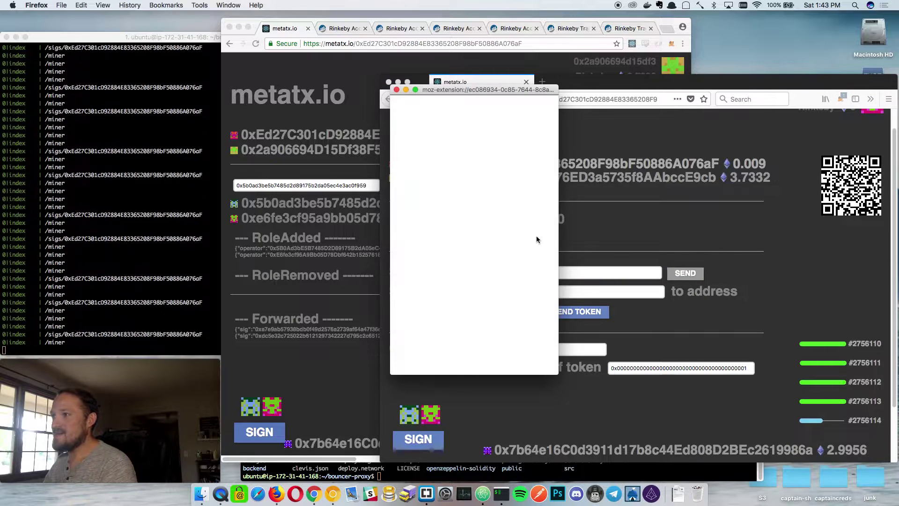
left_click(517, 307)
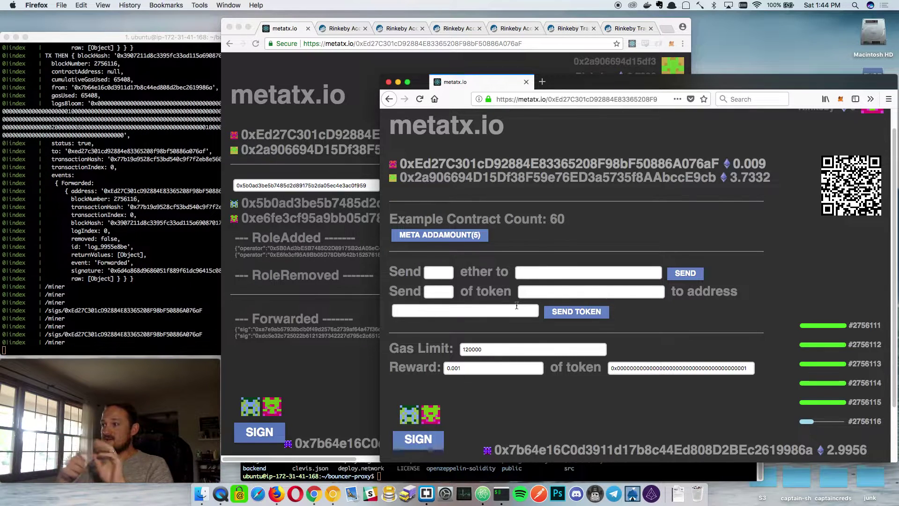
Open the proxy's Etherscan page, then return to metatx.io showing 0.003 ether.
left_click(756, 163)
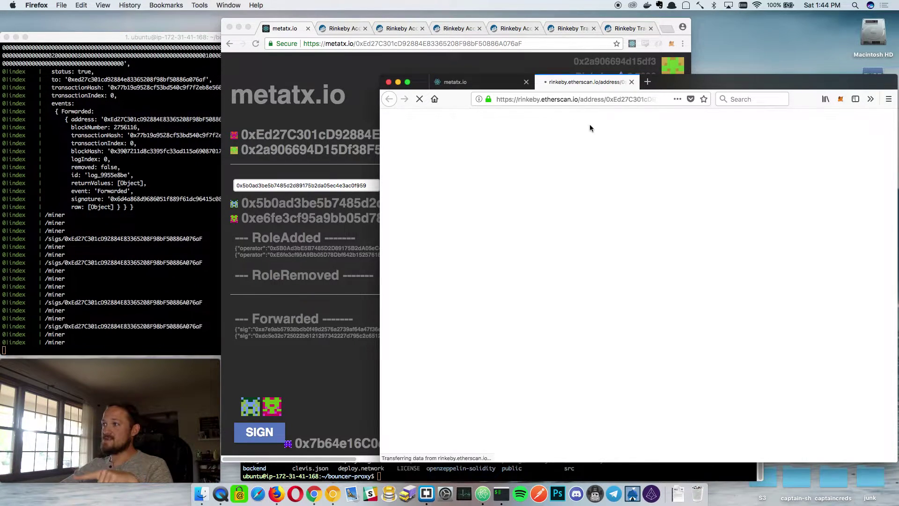
left_click(506, 86)
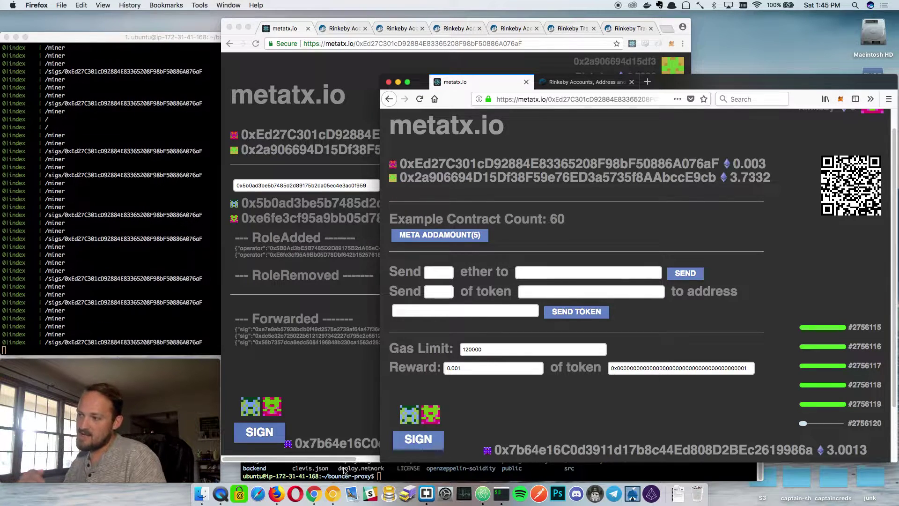
Search Etherscan for 'SomeToken' to open its token page.
left_click(345, 29)
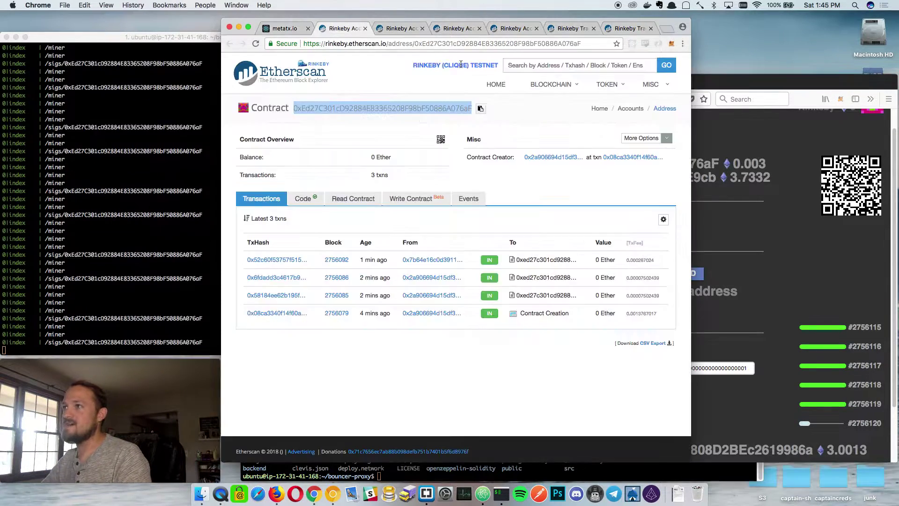
type("SomeT")
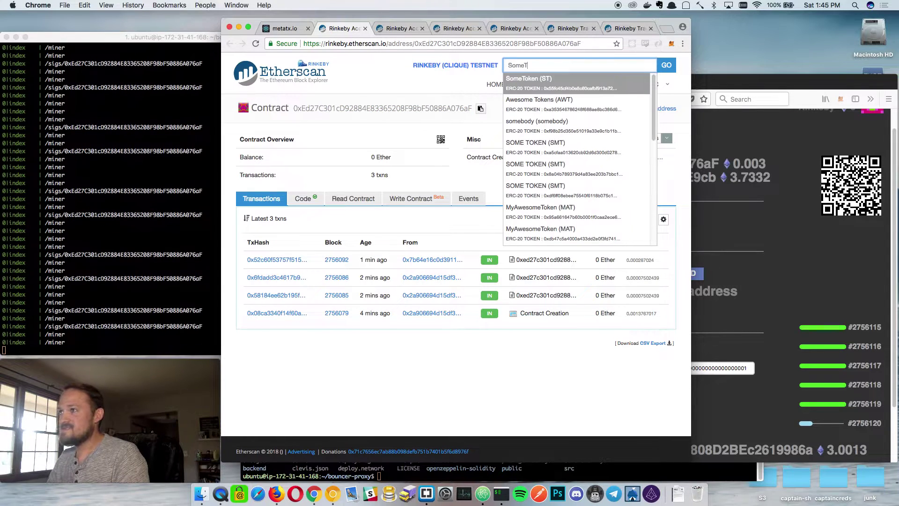
type("oken")
key("Return")
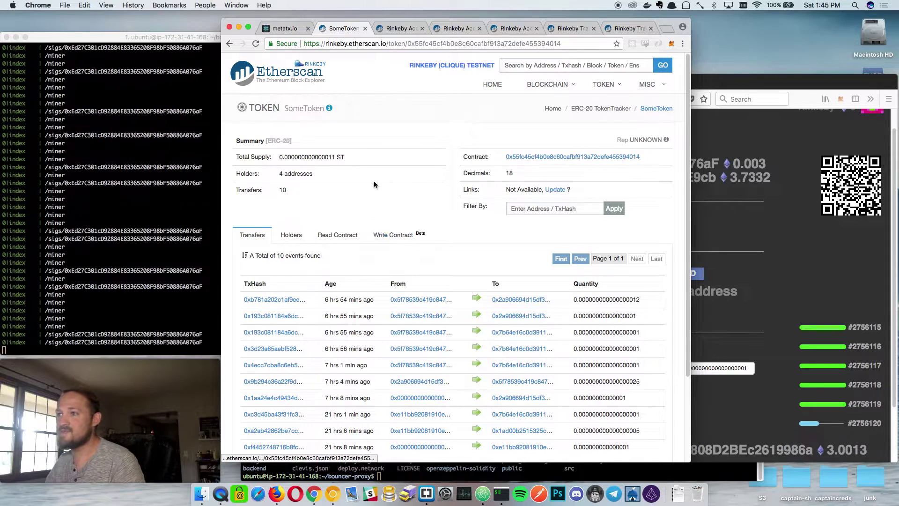
Open the proxy contract's Etherscan page and select its address in the URL bar.
left_click(727, 475)
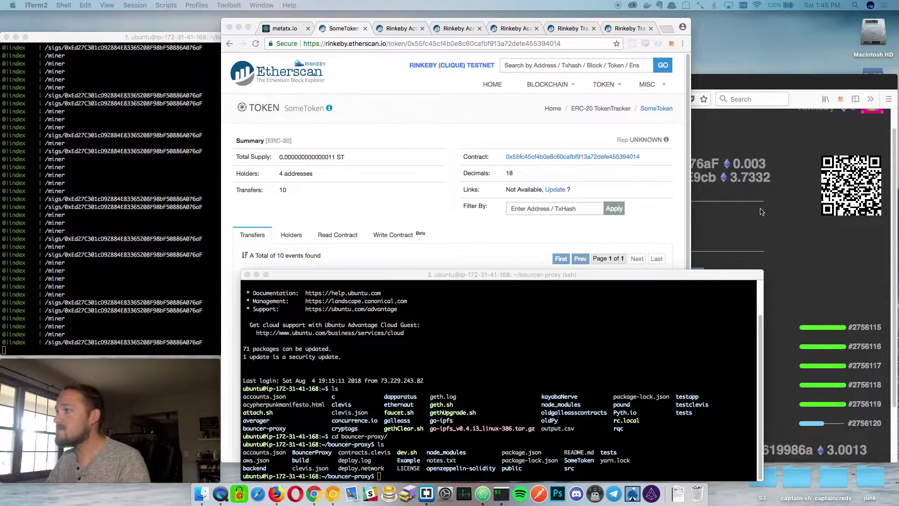
left_click(698, 165)
left_click(690, 166)
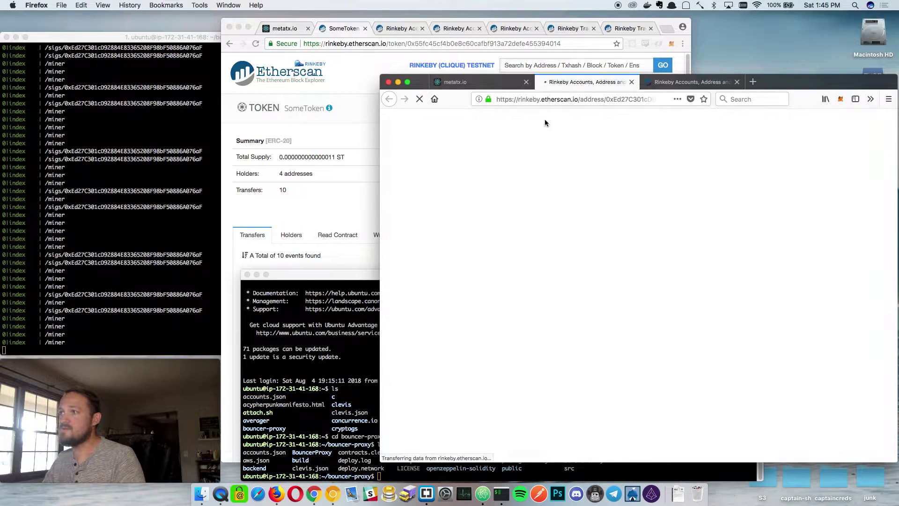
double_click(620, 100)
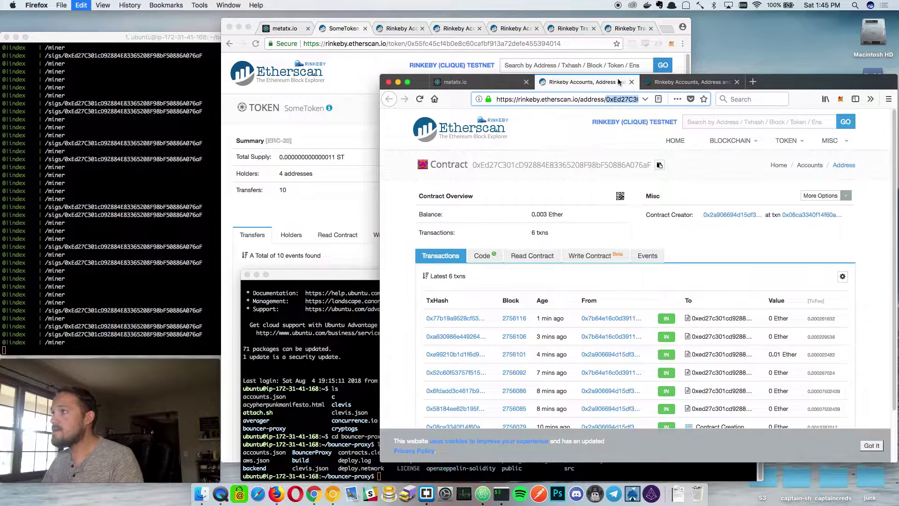
Close the proxy's Etherscan tab, leaving the metatx.io dashboard at 0.003 ether.
key("super+w")
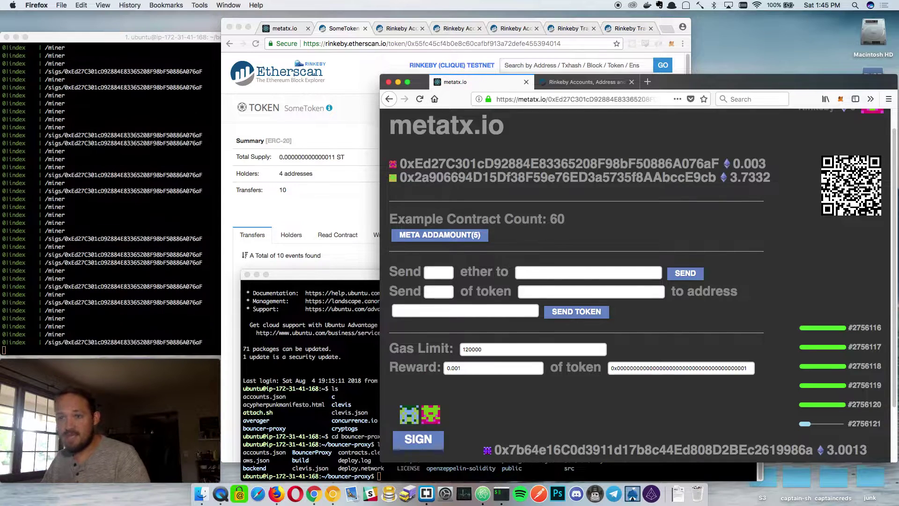
key("super+Tab")
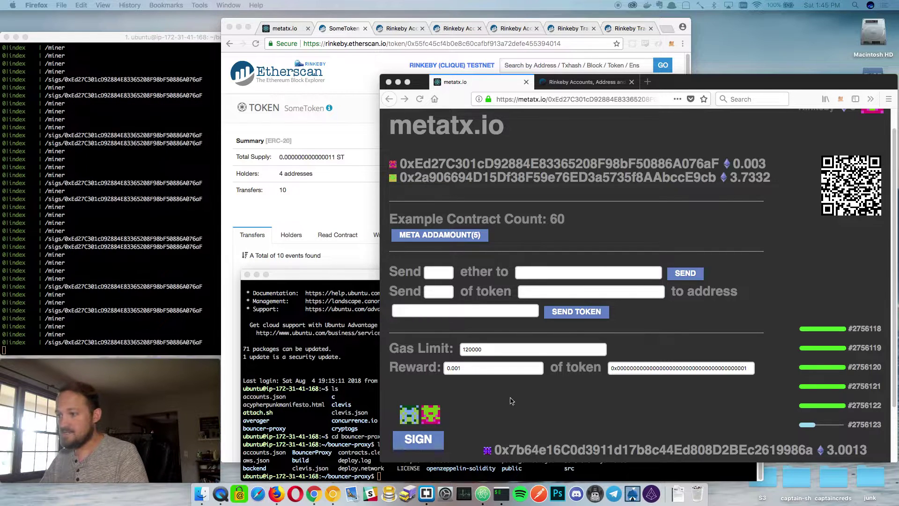
Run 'clevis contract mint SomeToken 0 <proxy address> 1000' in the bouncer-proxy terminal.
left_click(292, 446)
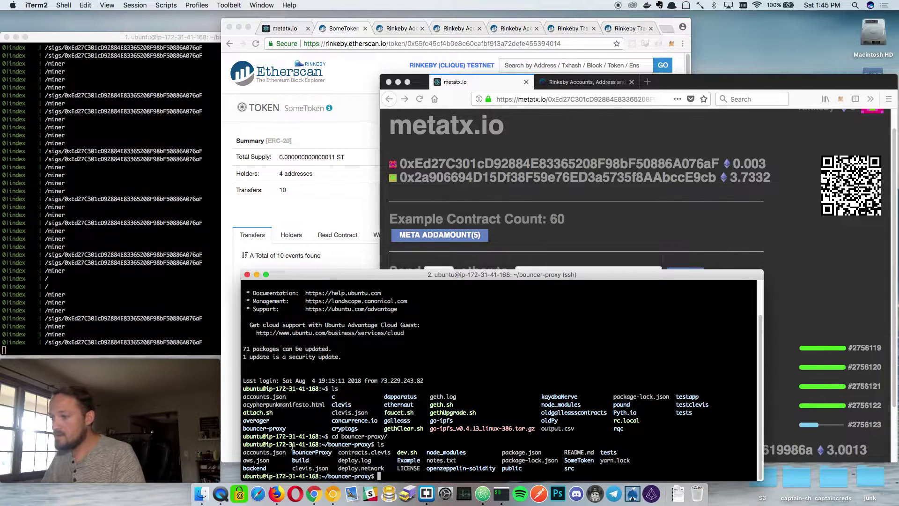
type("clevis contract mint SomeToken 0 0xEd27C301cD92884E83365208F98bF50886A076aF 1000")
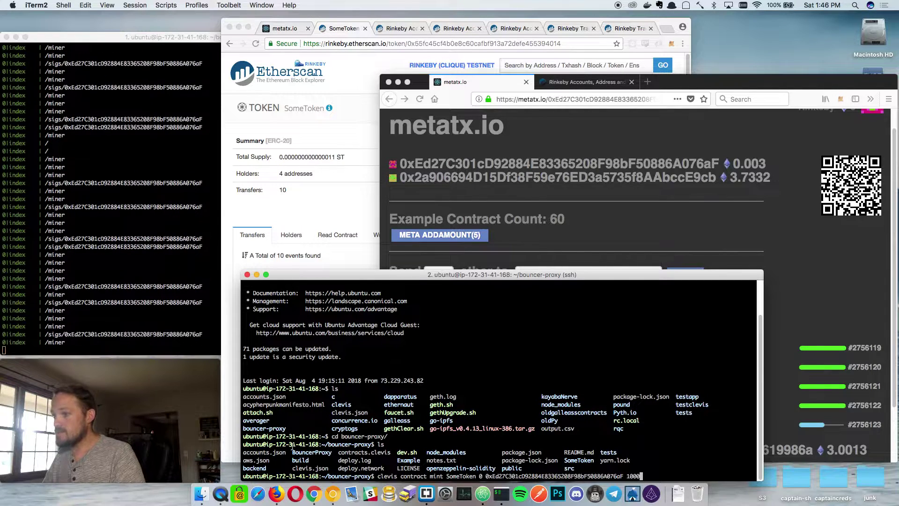
key("Return")
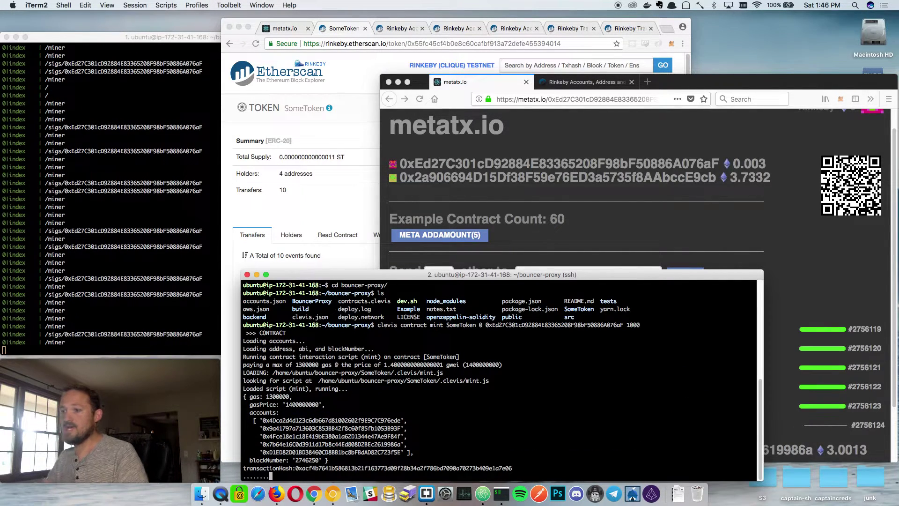
Close the leftover Etherscan transaction and Rinkeby Accounts tabs in Chrome.
left_click(331, 197)
left_click(649, 29)
left_click(650, 29)
left_click(650, 29)
left_click(648, 29)
left_click(572, 29)
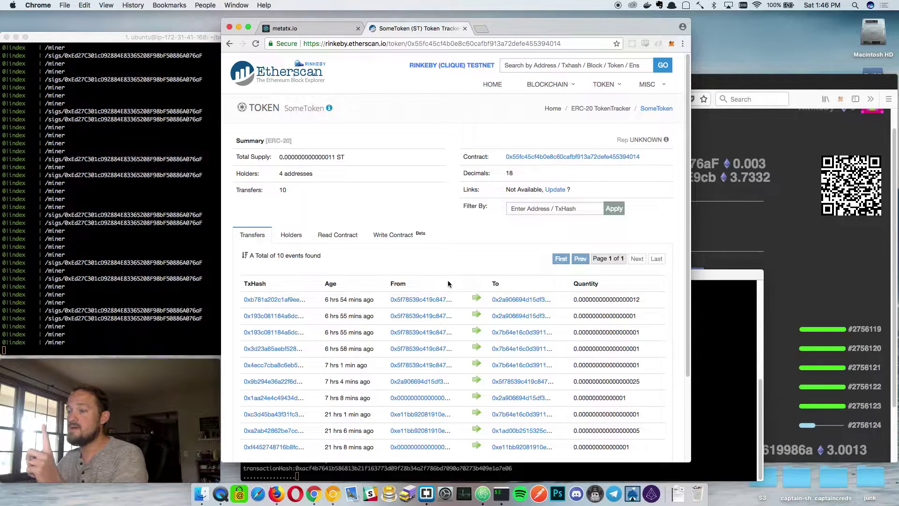
Open SomeToken's Read Contract functions and copy the proxy address from its Etherscan page.
left_click(333, 235)
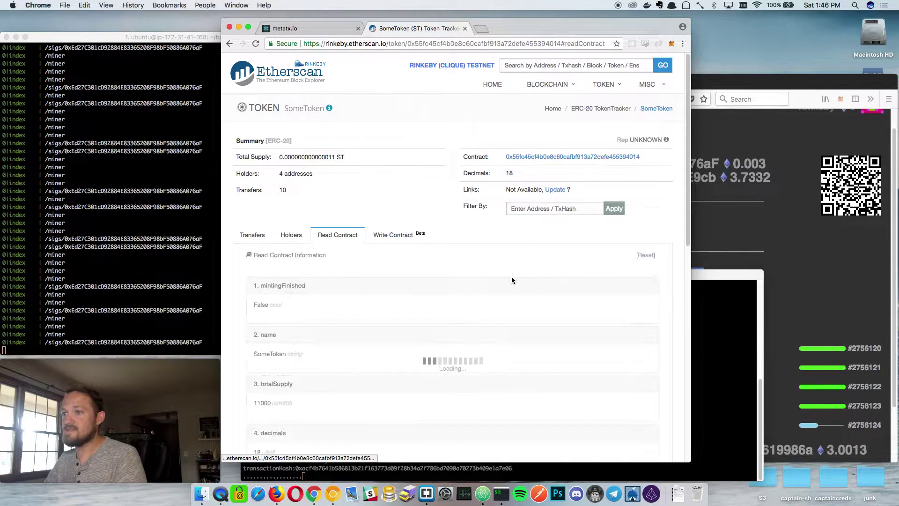
scroll(500, 303, "down", 6)
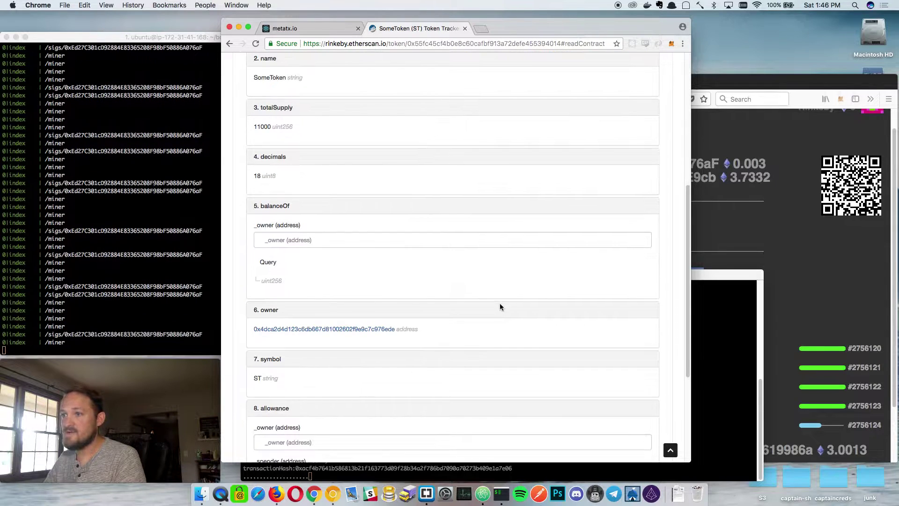
left_click(263, 236)
left_click(705, 177)
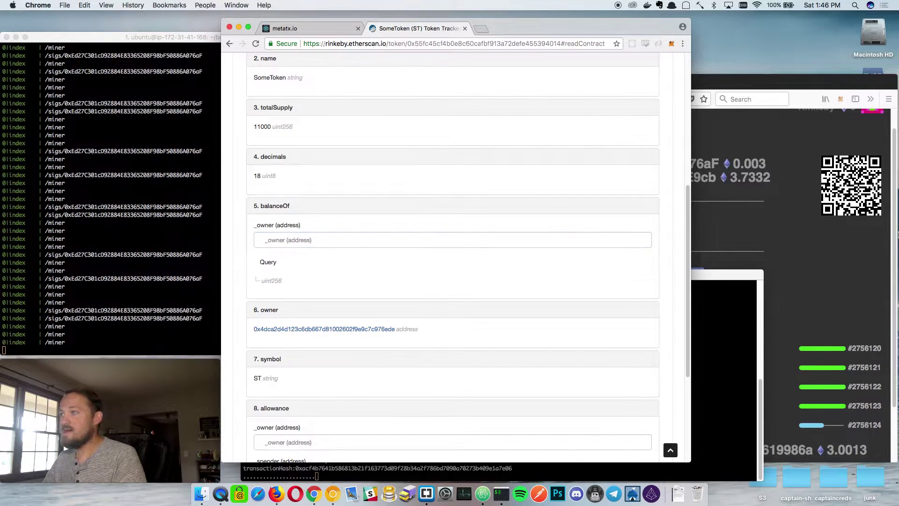
left_click(695, 163)
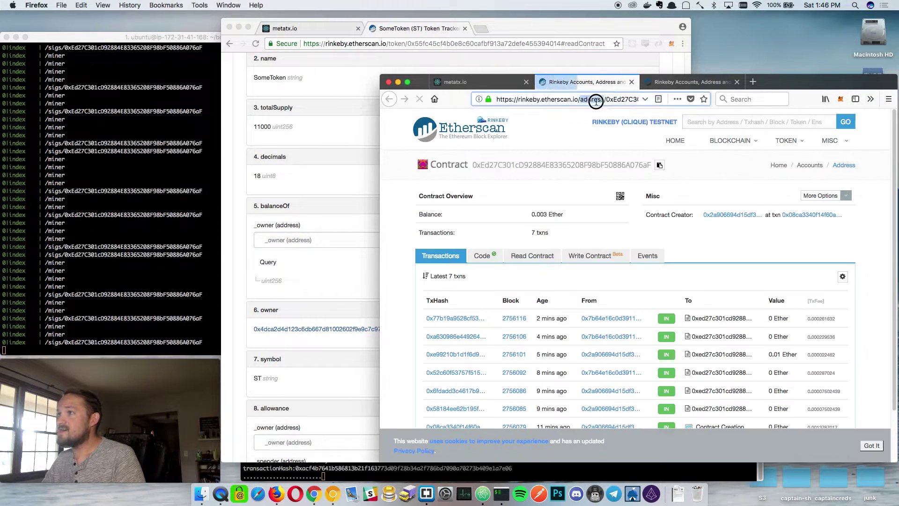
double_click(614, 99)
key("super+c")
left_click(632, 82)
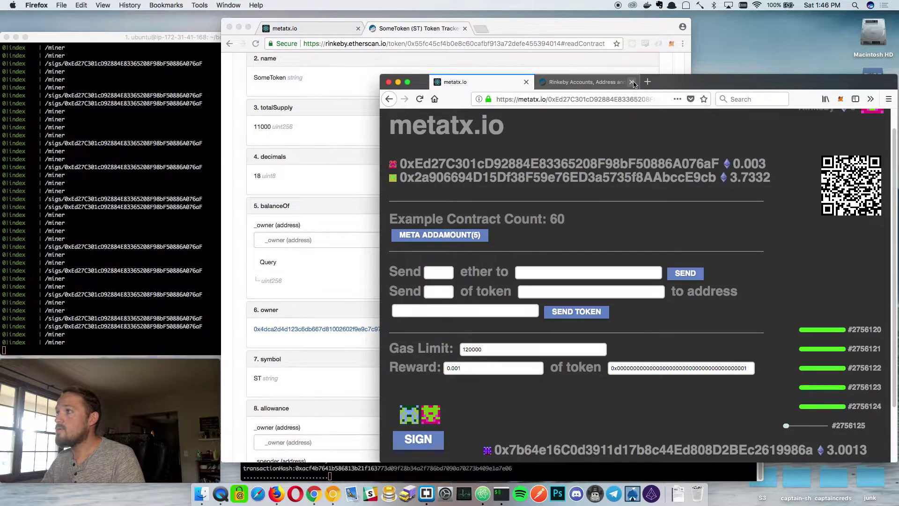
left_click(632, 82)
Query balanceOf for the proxy address, returning 1000 SomeToken, then select the address in metatx.io.
left_click(353, 241)
key("super+v")
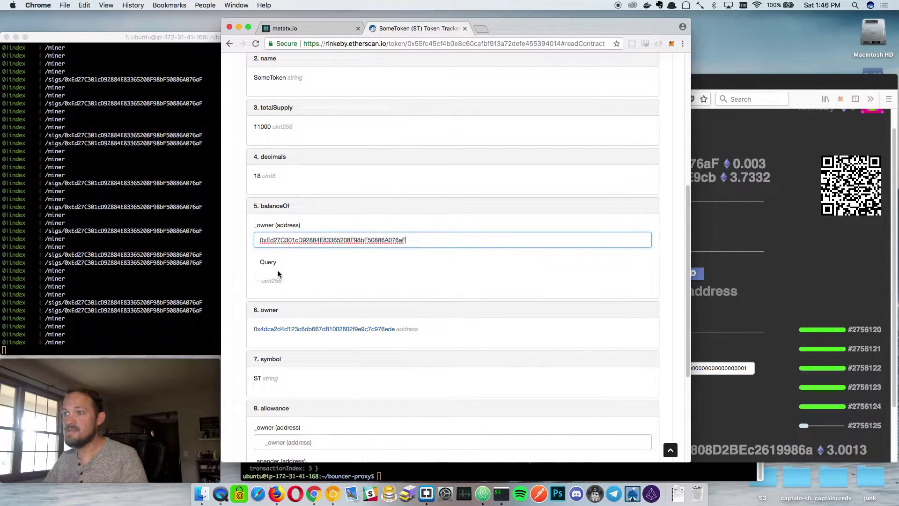
left_click(267, 262)
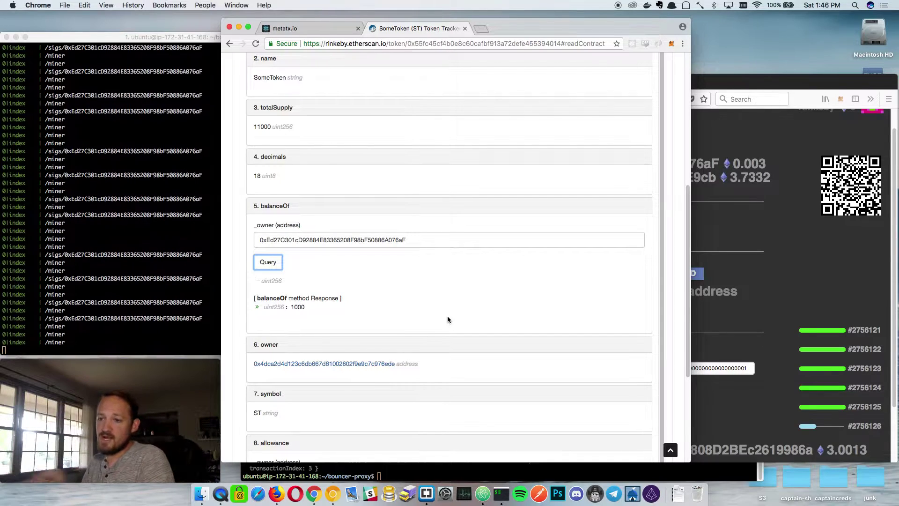
key("super+Tab")
key("super+Tab")
left_click_drag(419, 240, 207, 223)
key("super+c")
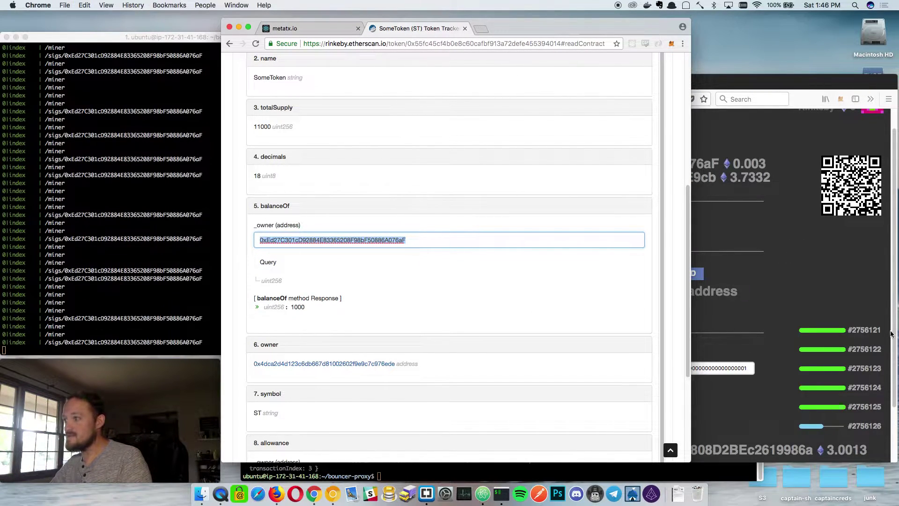
Set the reward token field to the SomeToken contract address copied from Etherscan.
left_click(791, 265)
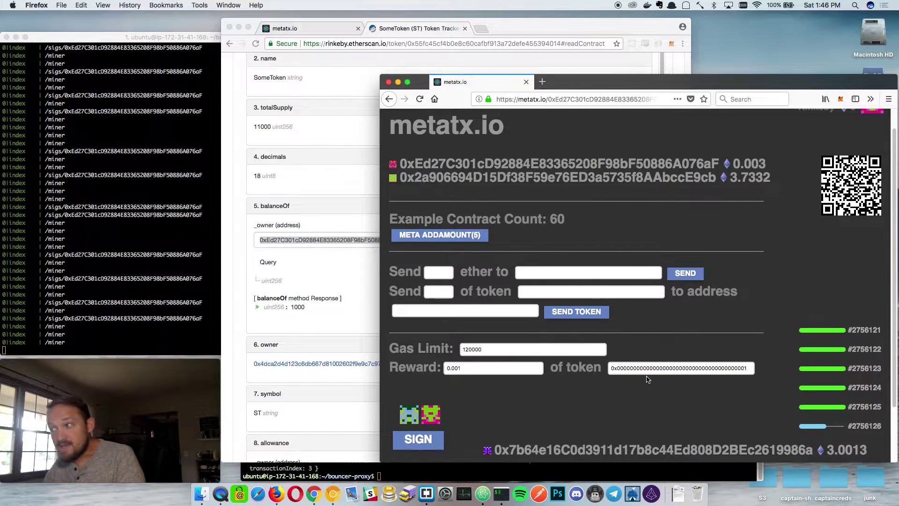
double_click(642, 368)
key("super+v")
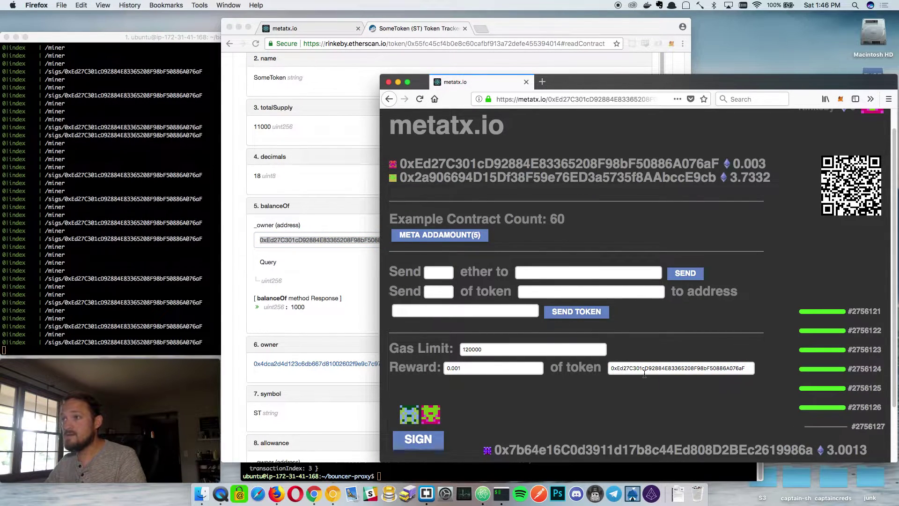
key("super+a")
key("BackSpace")
left_click(342, 161)
scroll(346, 173, "up", 5)
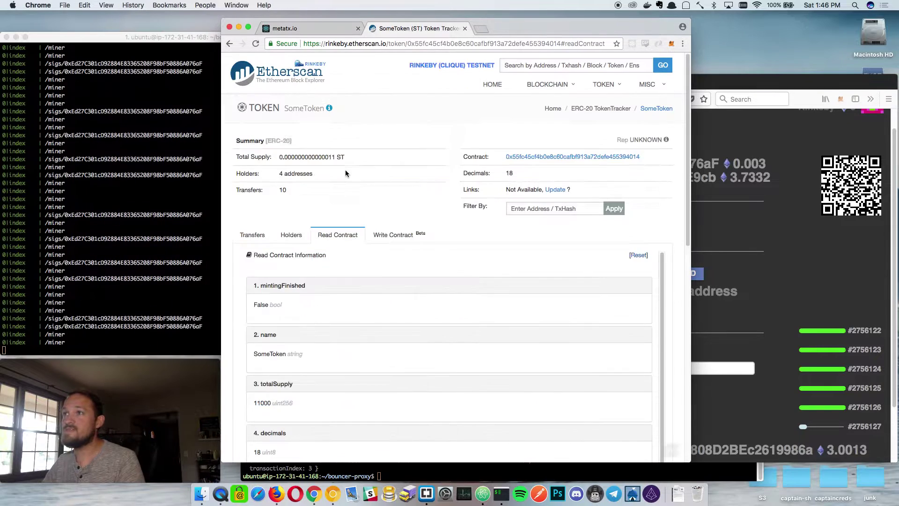
left_click(421, 44)
double_click(420, 43)
key("super+c")
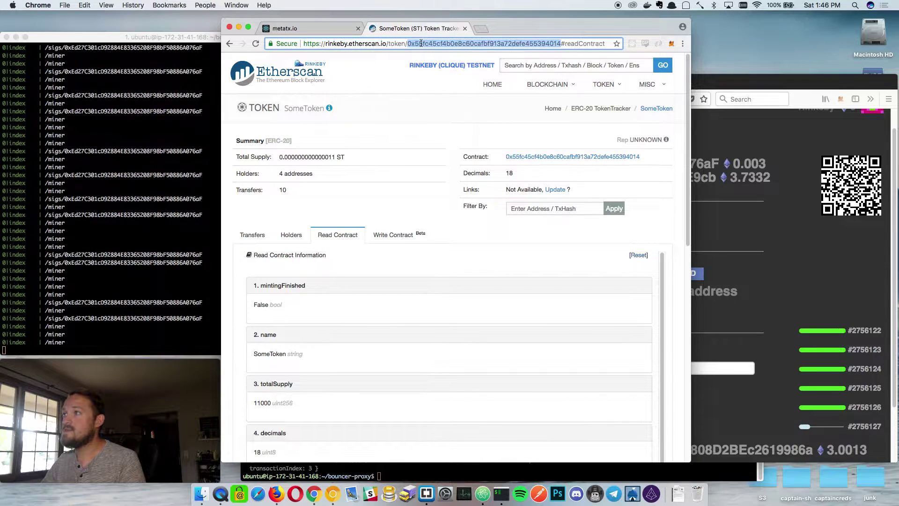
left_click(738, 274)
left_click(638, 366)
key("super+v")
Set the reward to 5 tokens and sign the meta addAmount(5) call in MetaMask.
left_click_drag(536, 370, 384, 359)
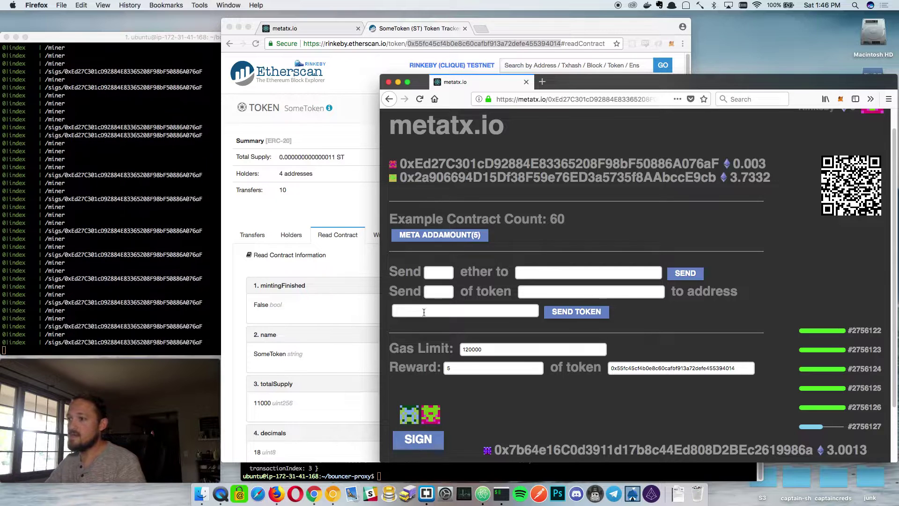
left_click(441, 235)
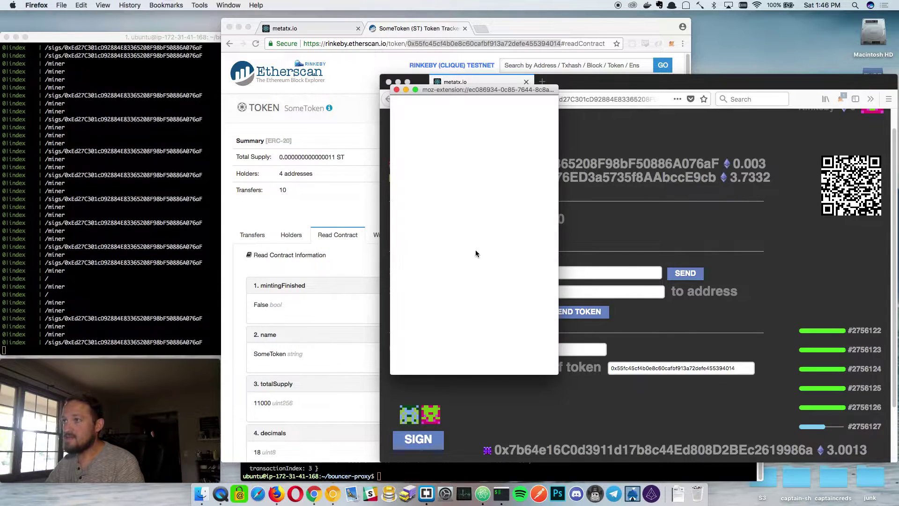
left_click(517, 304)
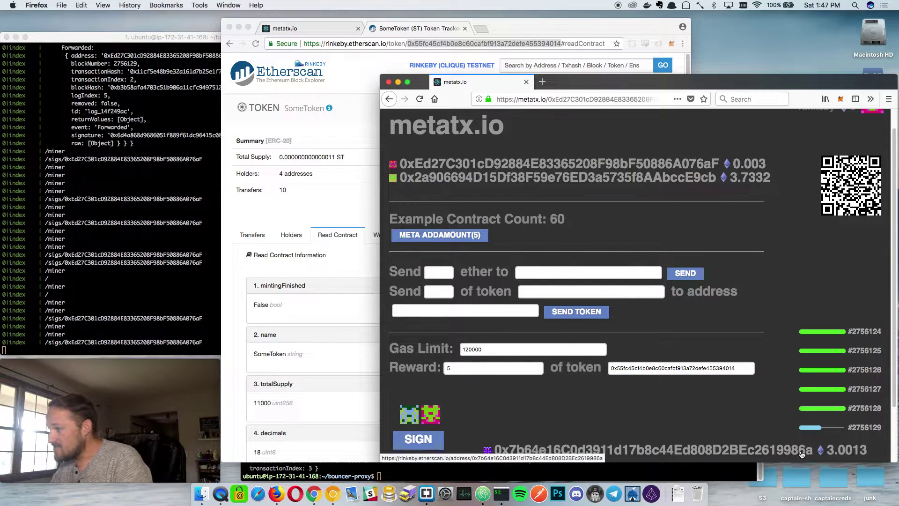
Query SomeToken balanceOf for the relayer address, which now holds 9 tokens.
left_click(771, 453)
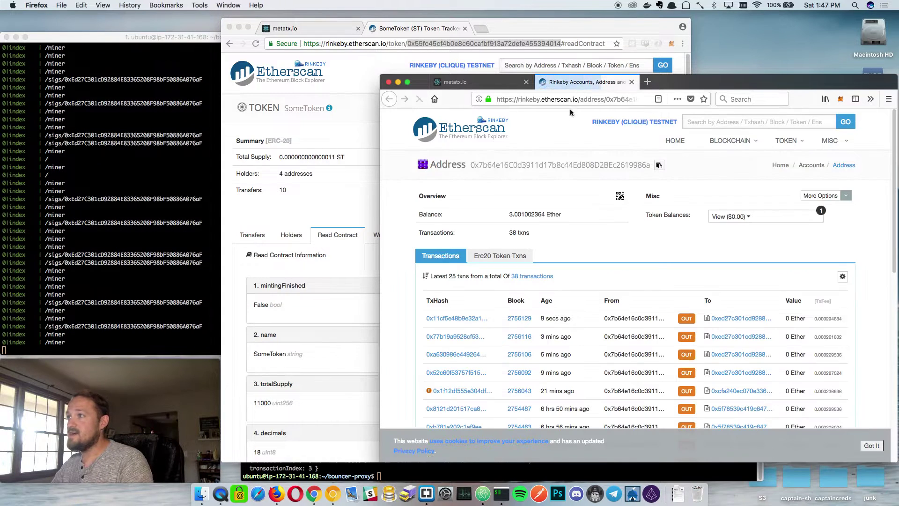
double_click(587, 164)
key("super+c")
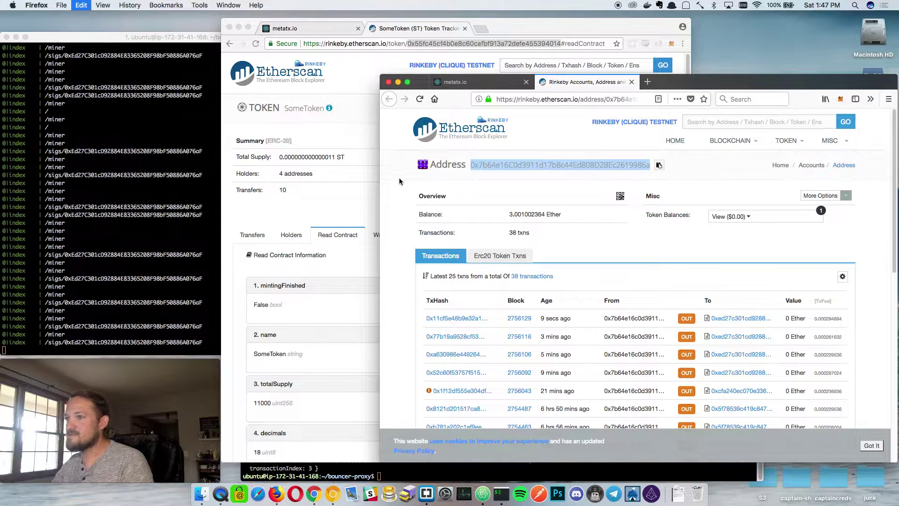
left_click(303, 207)
scroll(306, 382, "down", 5)
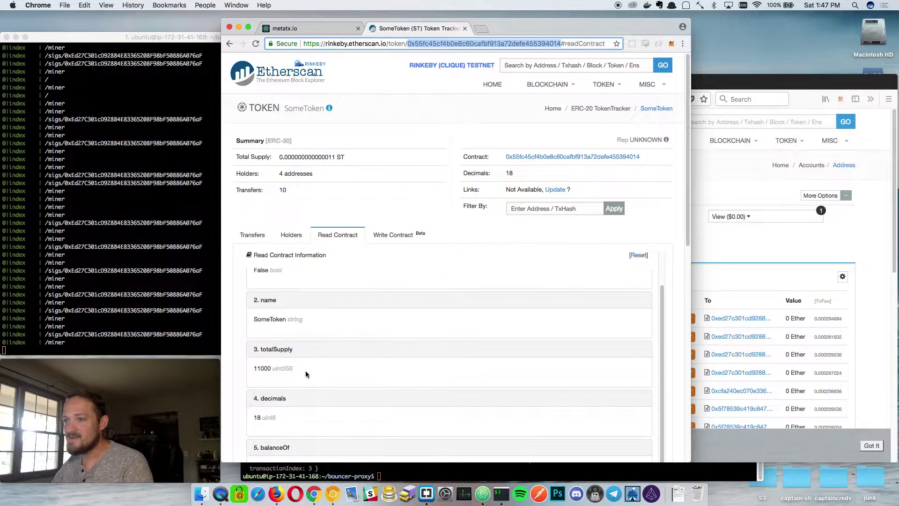
scroll(321, 401, "down", 2)
double_click(368, 332)
key("super+v")
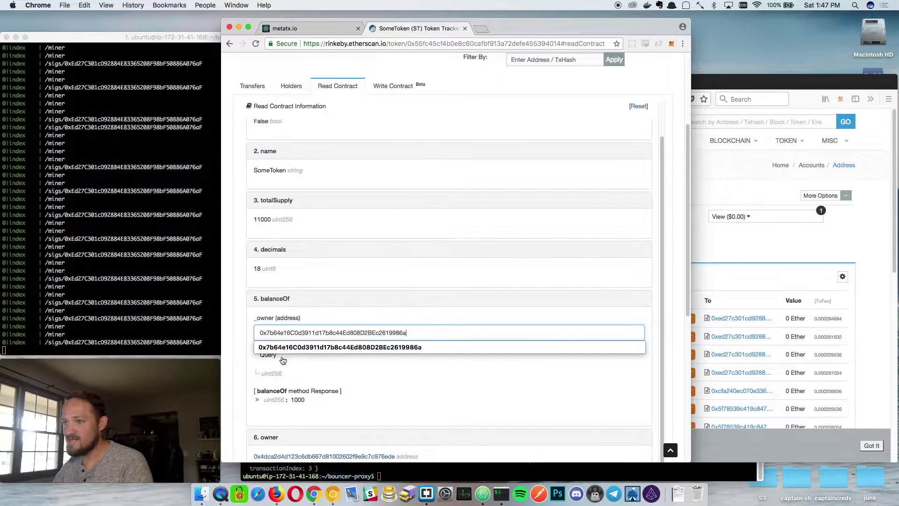
left_click(265, 356)
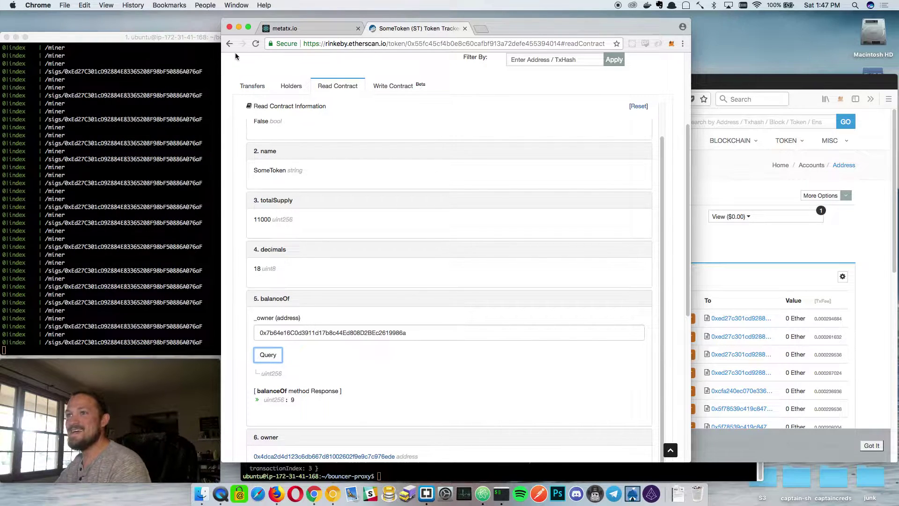
Query SomeToken balanceOf for the proxy address, which shows 995 tokens.
left_click(350, 334)
key("super+a")
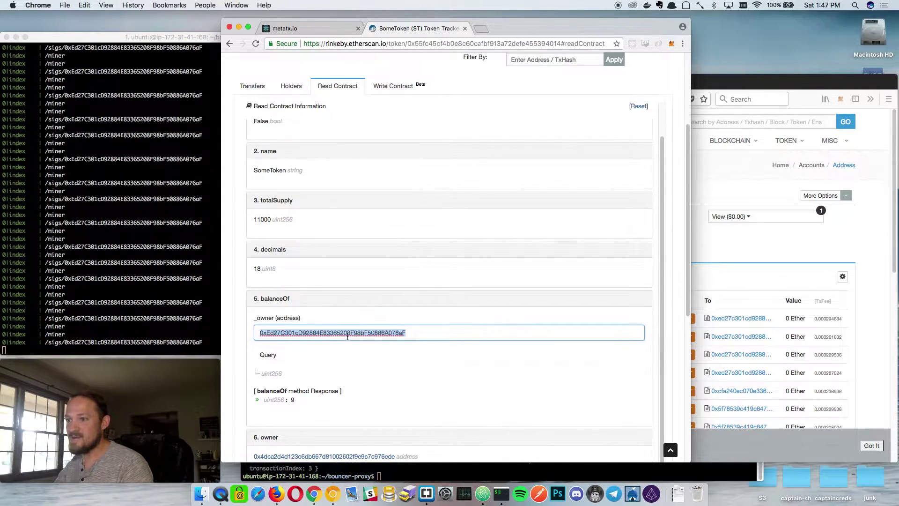
type("0xEd27C301cD92884E83365208F98bF50886A076aF")
left_click(267, 356)
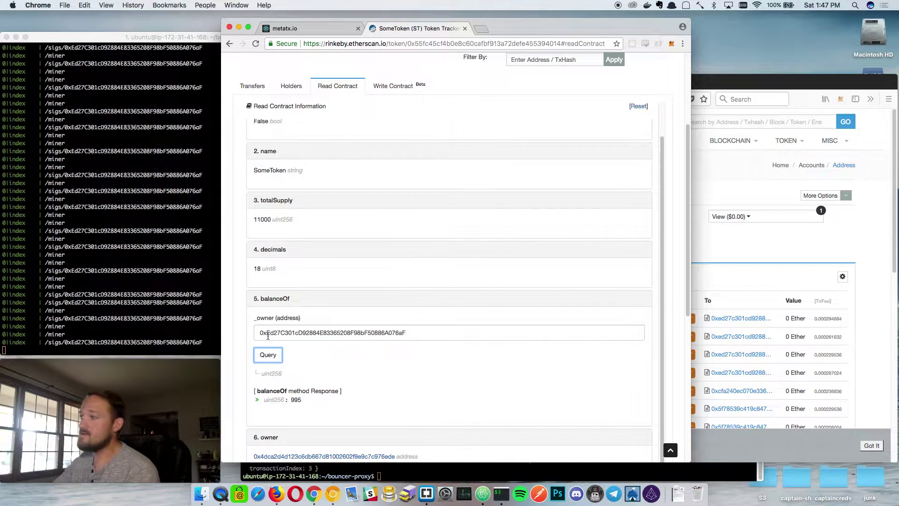
left_click(886, 170)
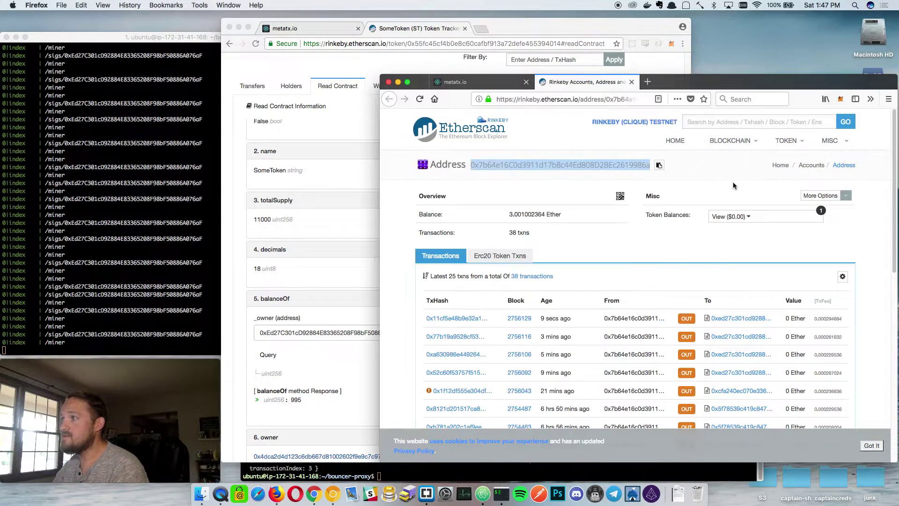
Copy the second account's address from Etherscan into the transfer's to-address field.
left_click(469, 82)
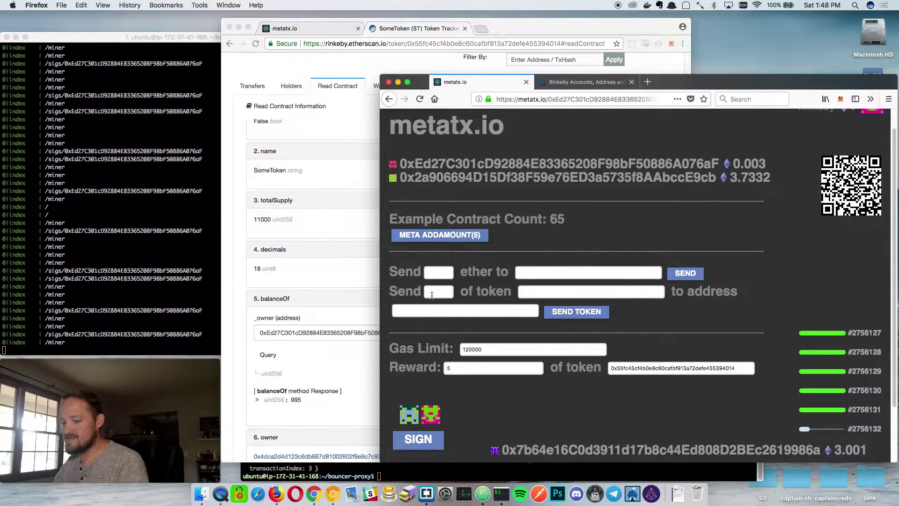
left_click(706, 176)
left_click(620, 99)
double_click(620, 98)
key("super+c")
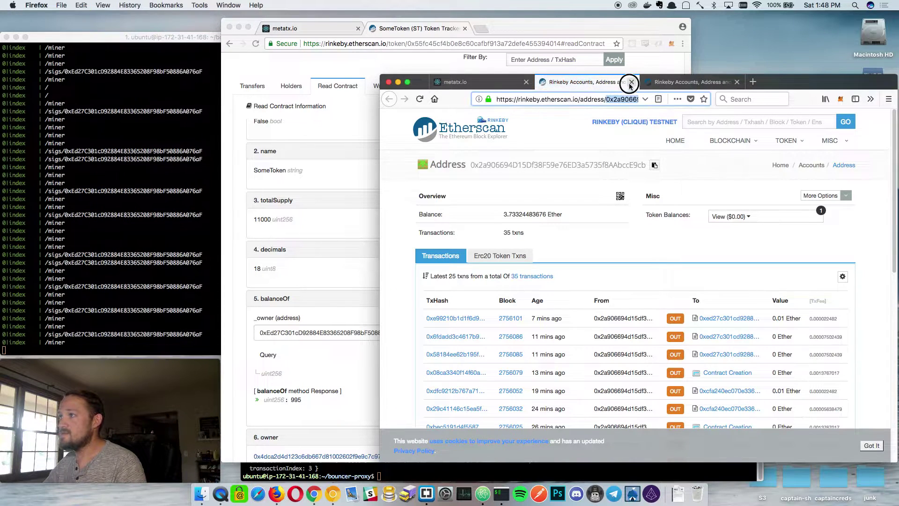
key("super+w")
left_click(532, 291)
key("super+v")
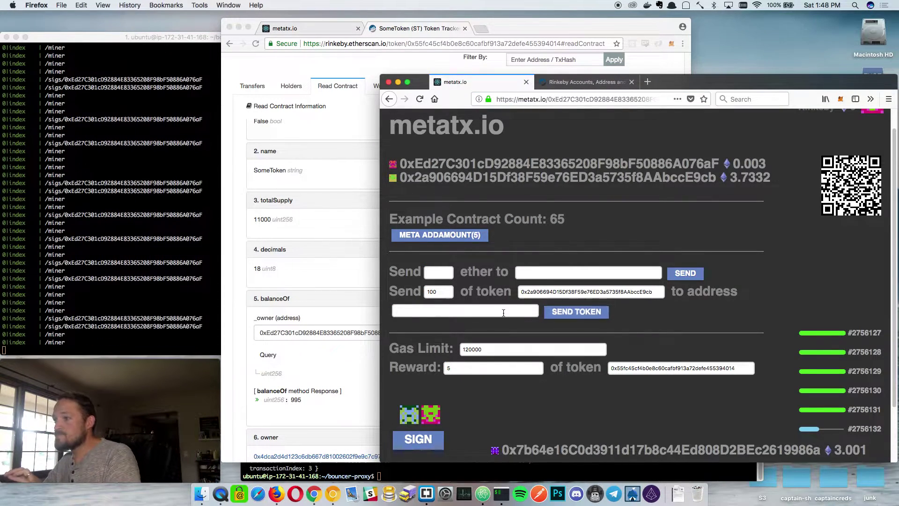
key("super+a")
key("super+x")
left_click(495, 312)
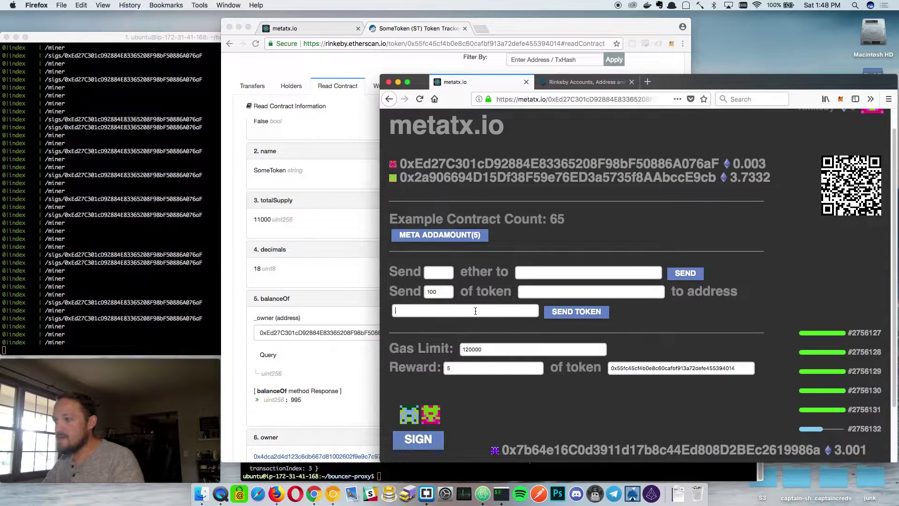
key("super+v")
Set the SomeToken contract address as the token for the 100-token transfer.
double_click(618, 368)
key("super+c")
left_click(529, 291)
key("super+v")
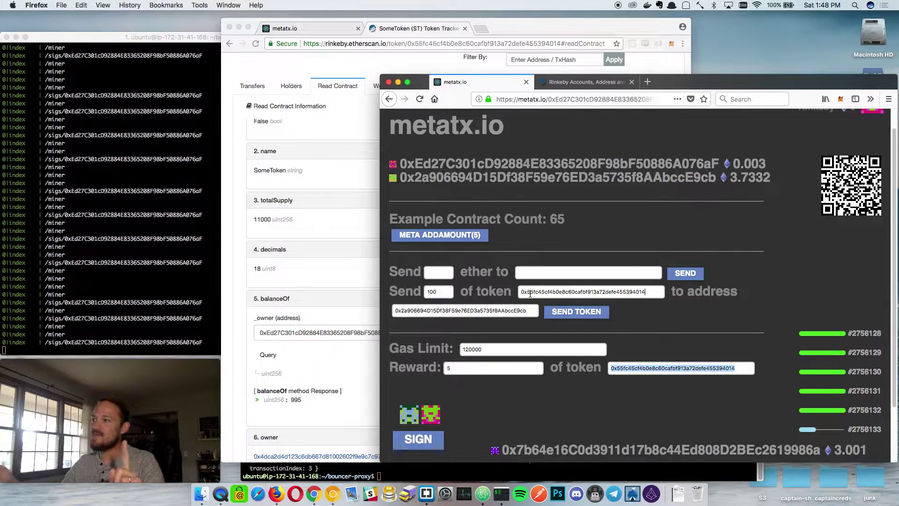
scroll(493, 134, "up", 1)
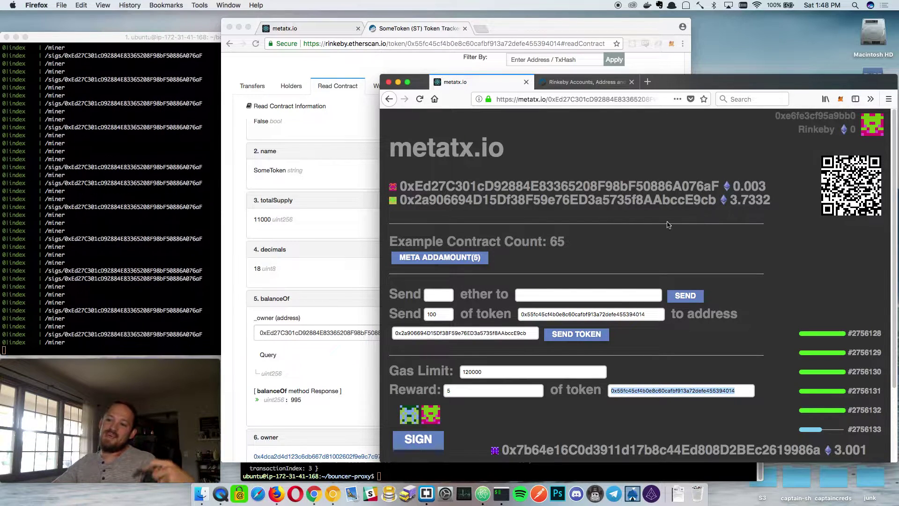
scroll(505, 331, "down", 2)
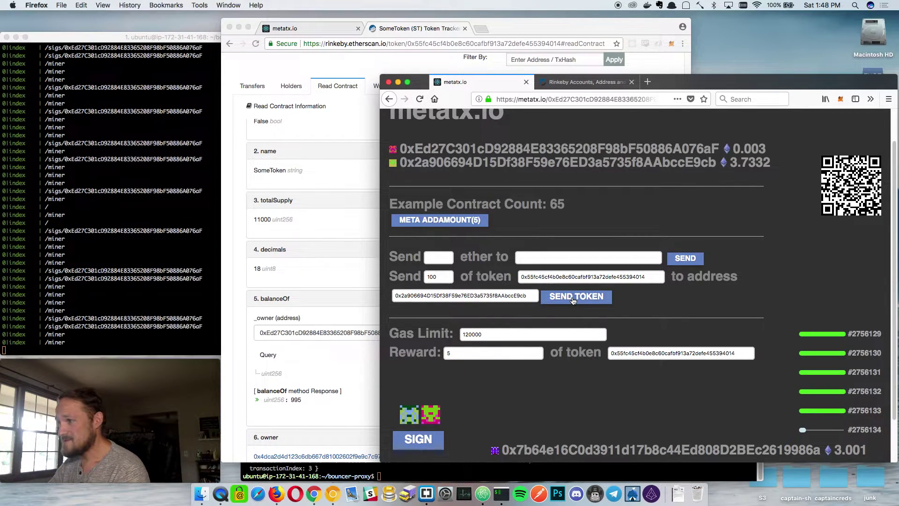
Submit the 100-SomeToken transfer and sign the message in MetaMask.
left_click(573, 300)
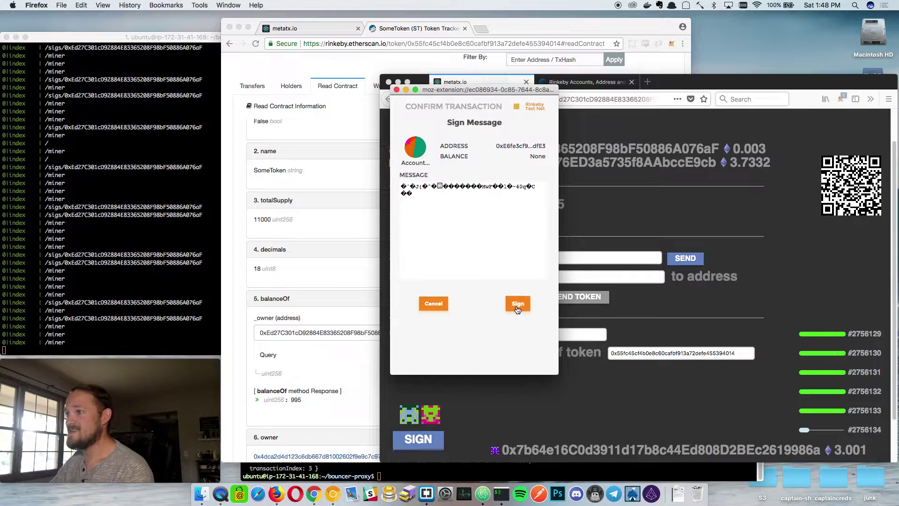
left_click(517, 304)
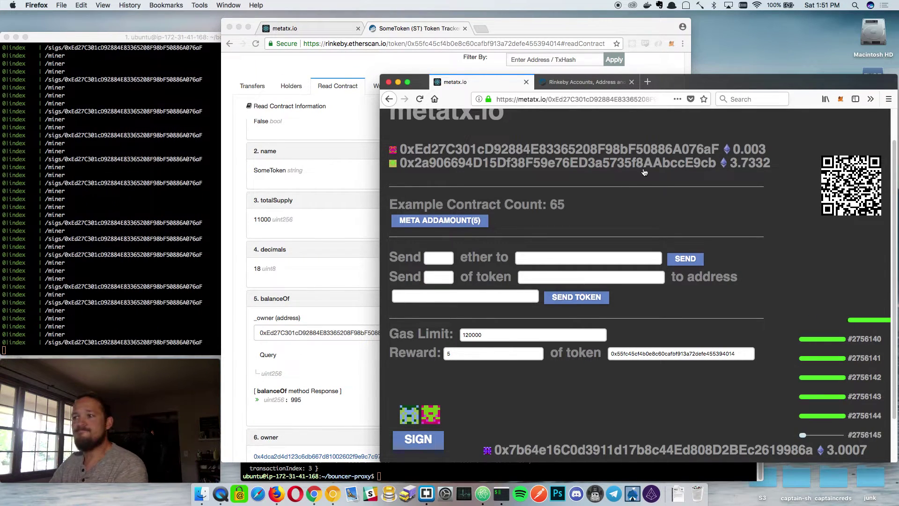
scroll(605, 249, "up", 2)
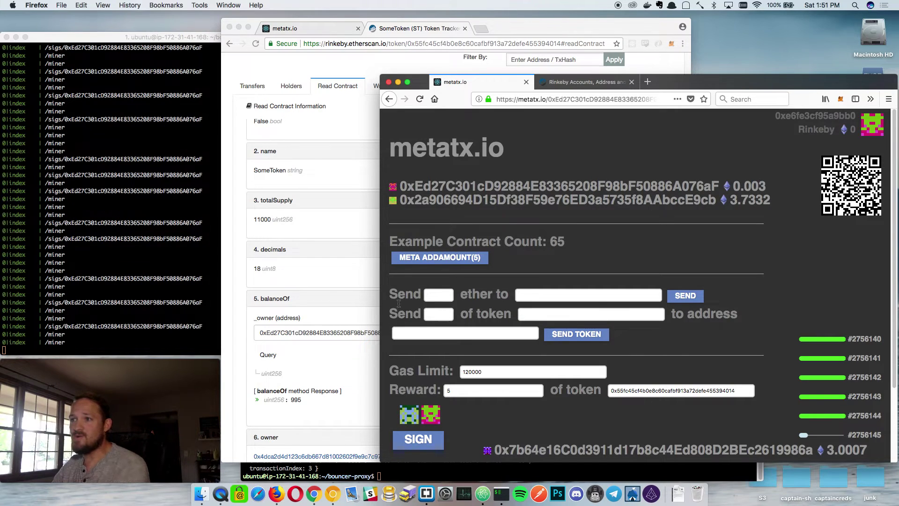